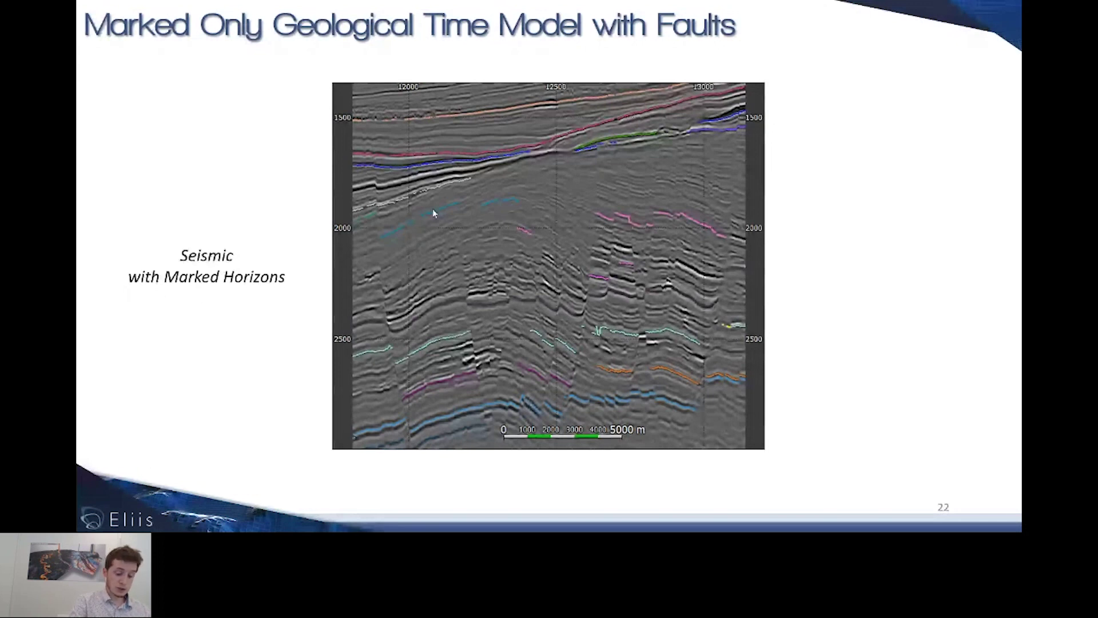
Advance to slide 23, play its marked-horizon arrow and dotted-horizon animations, then reach slide 24
key(Right)
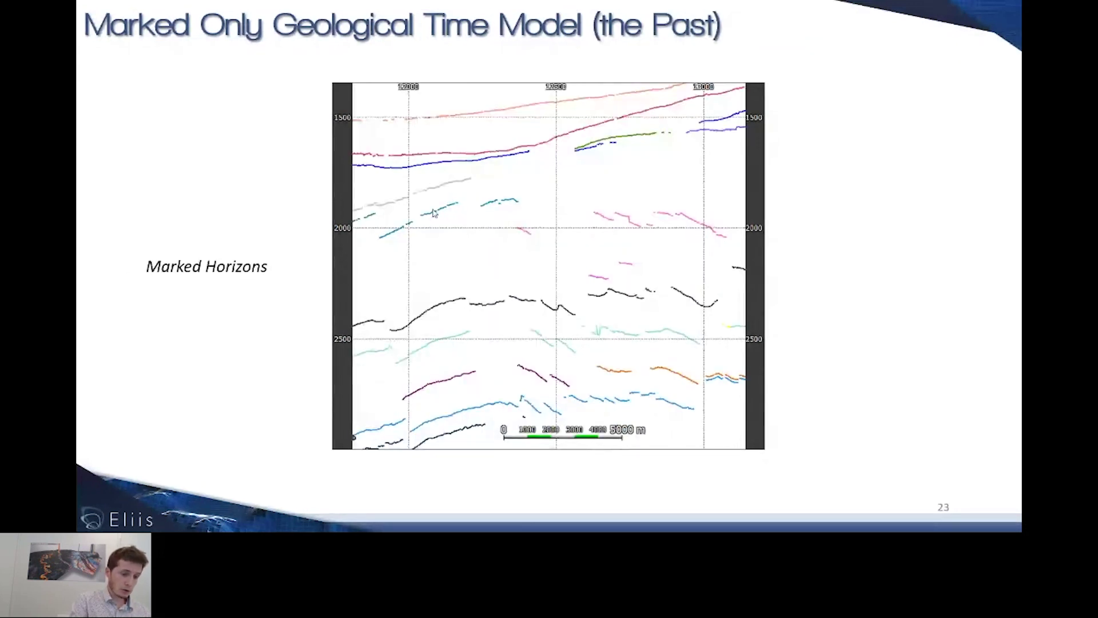
key(Right)
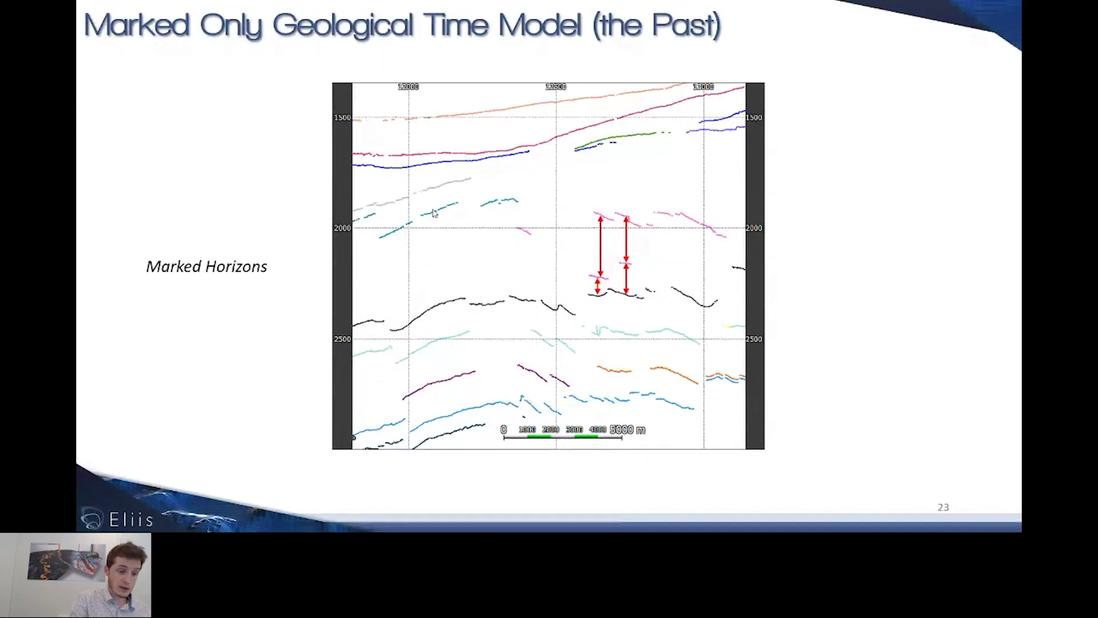
key(Right)
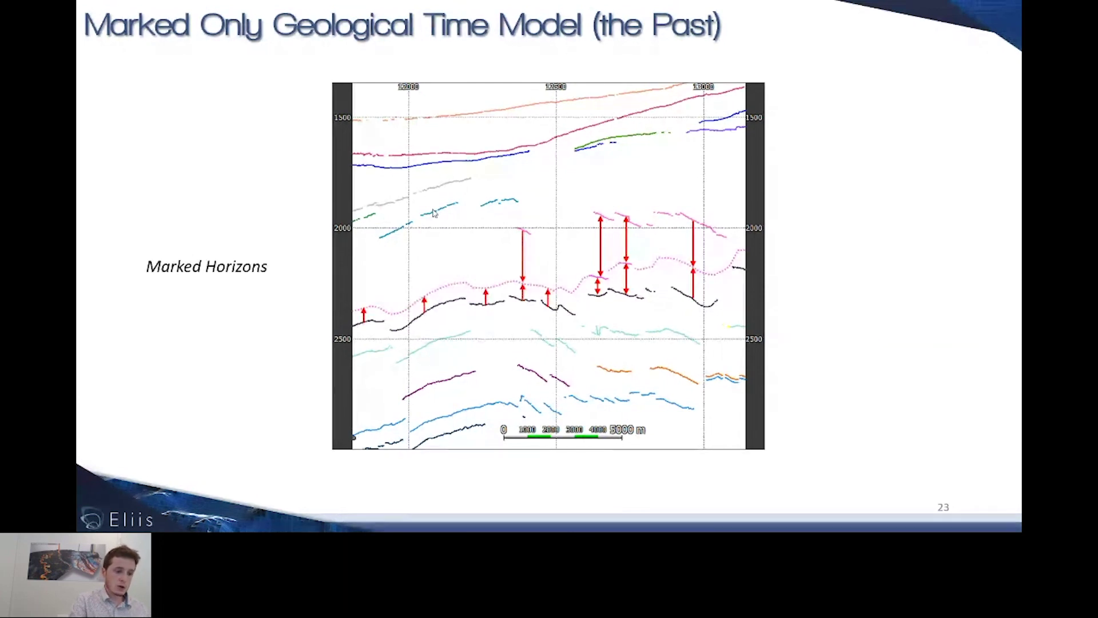
key(Right)
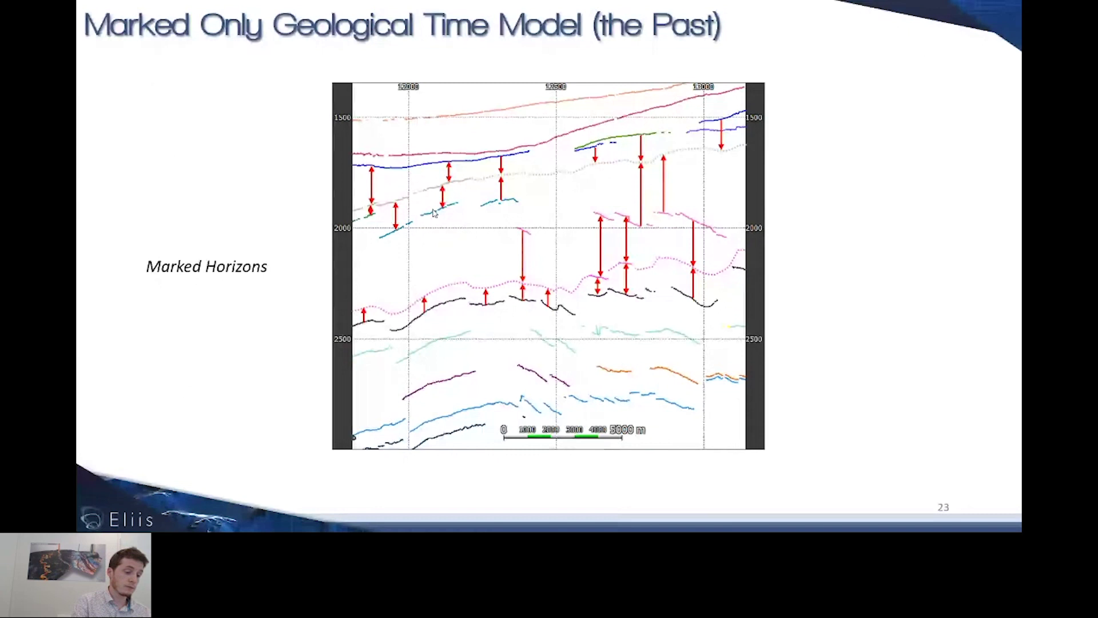
key(Right)
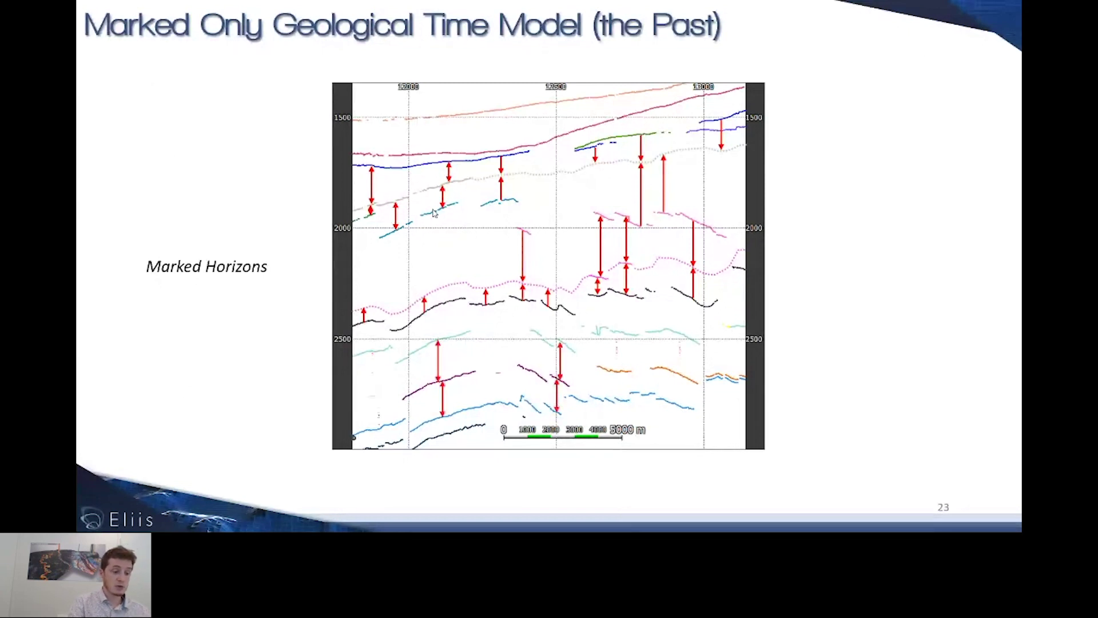
key(Right)
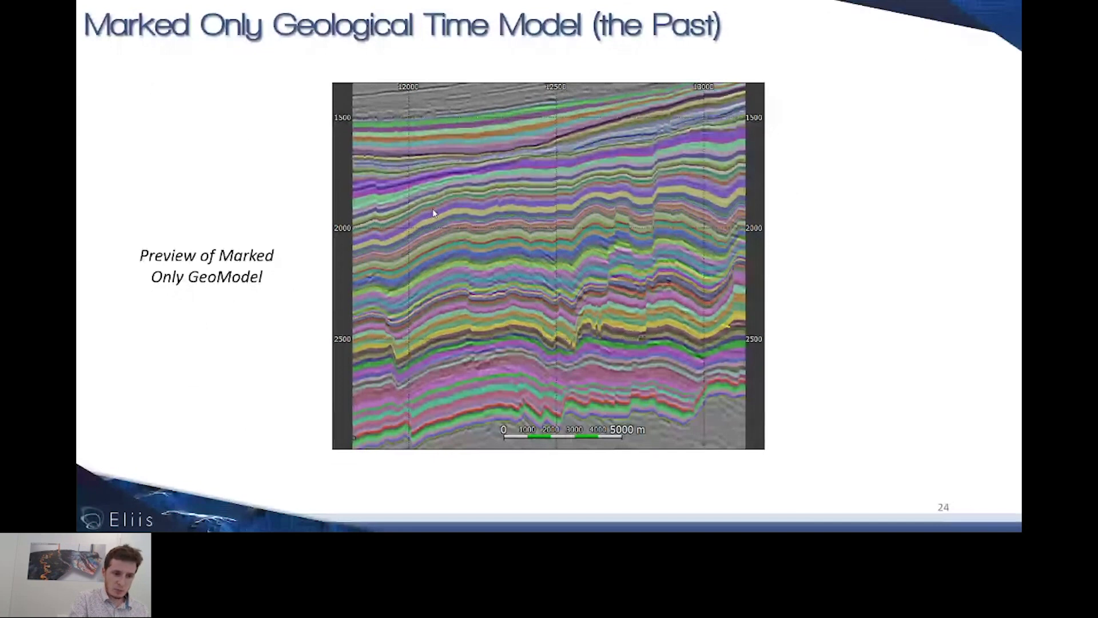
Show the vertical discontinuity artefacts drawback on slide 24, then advance to slide 25
key(Right)
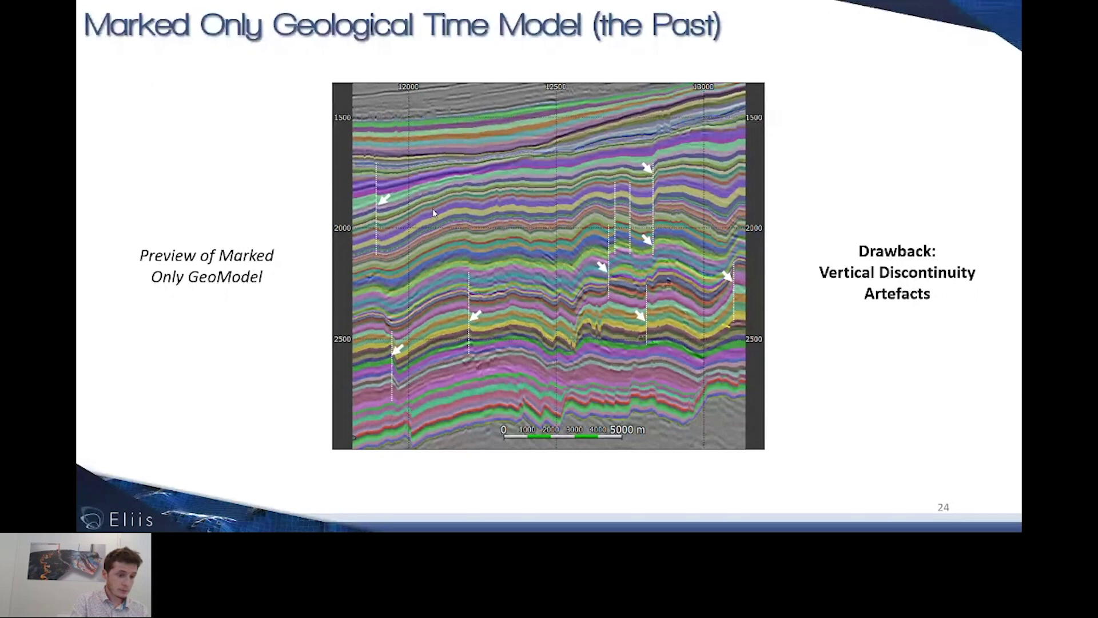
key(Right)
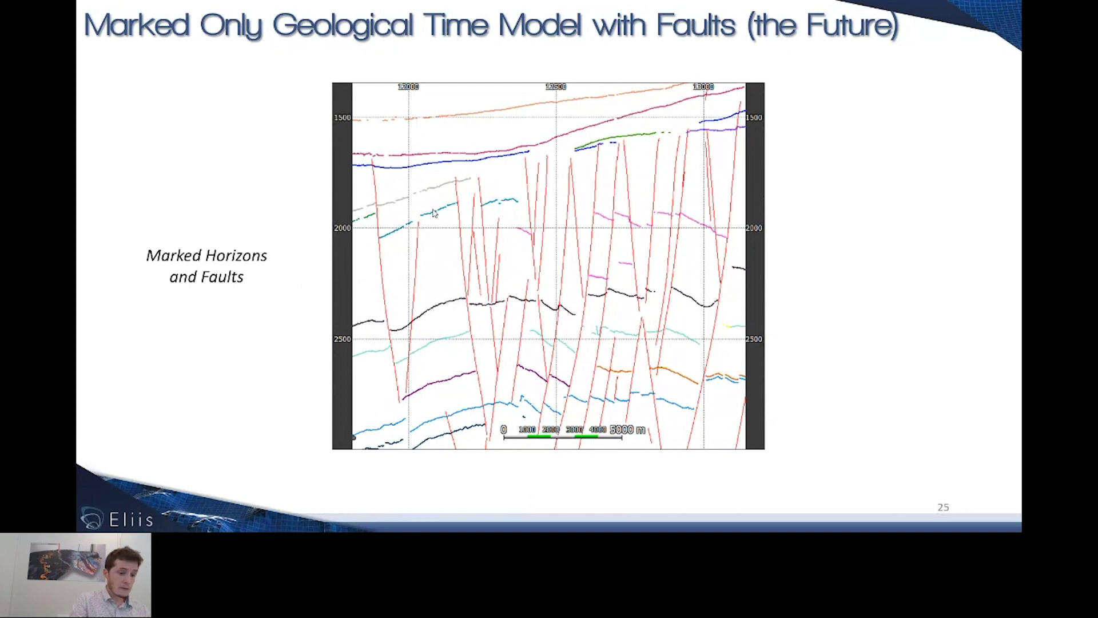
Step through the faulted GeoModel preview and its thrust-structures point to reach slide 28
key(Right)
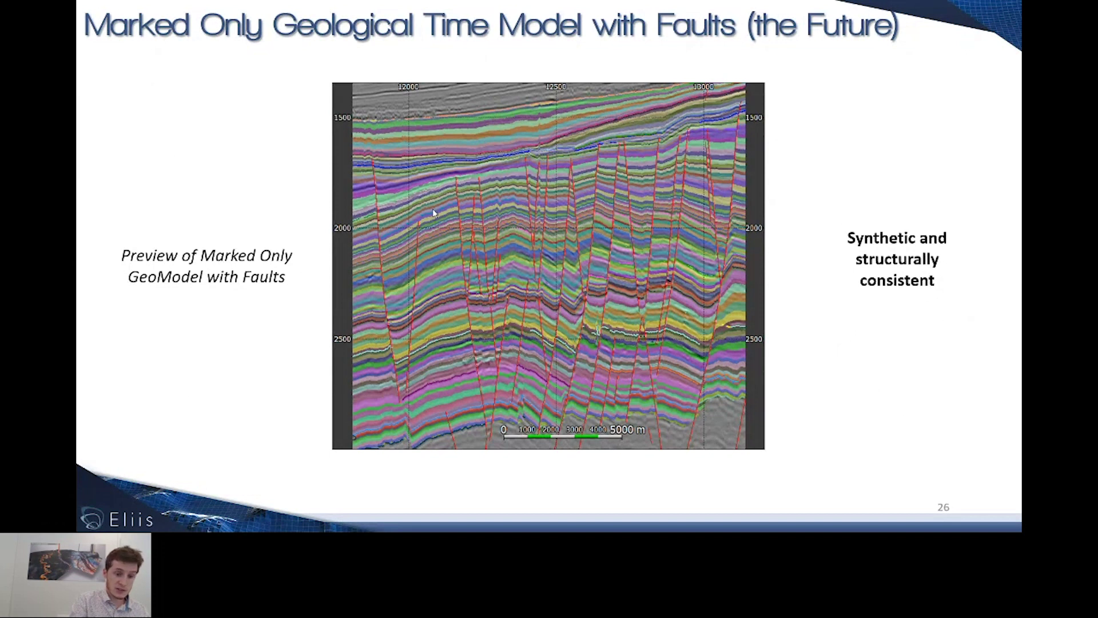
key(Right)
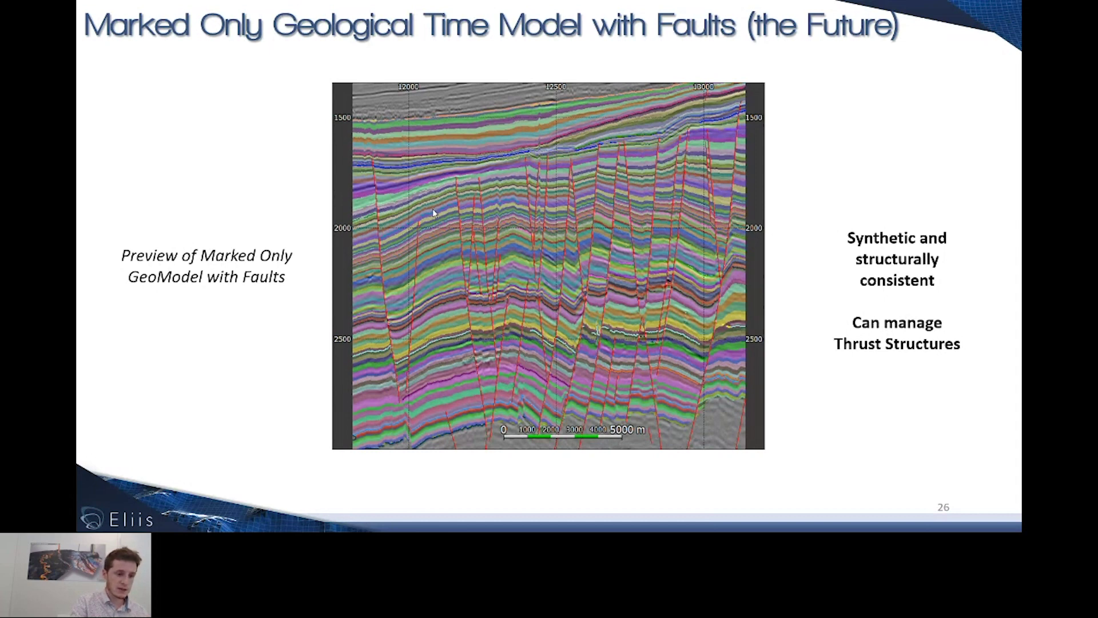
key(Right)
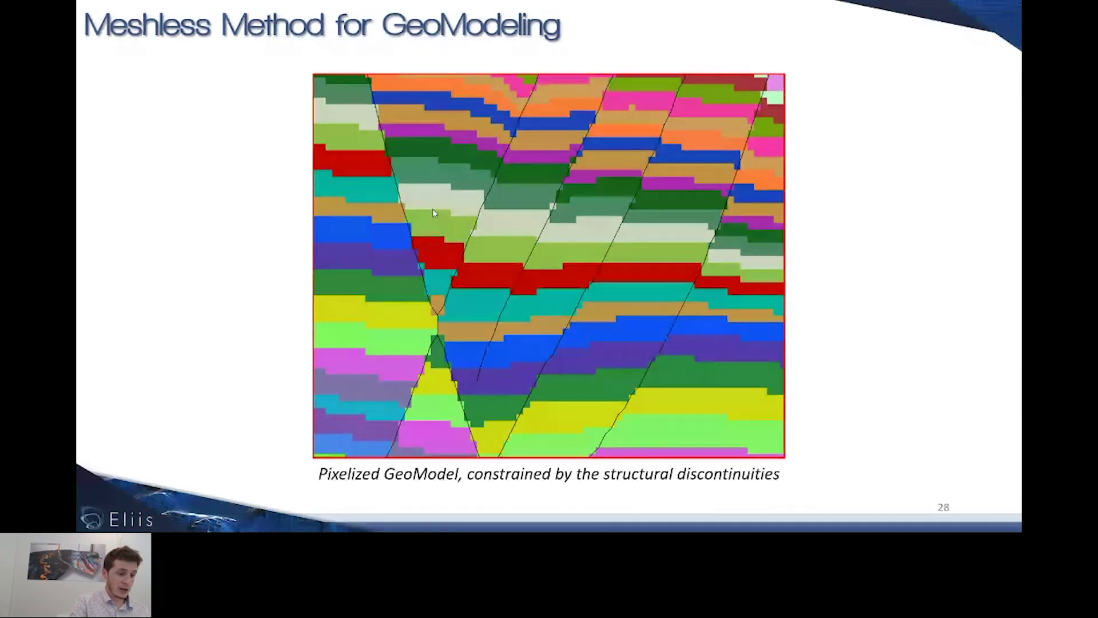
Advance past slide 28 to the smooth GeoModel slide, ending the meshless GeoModeling slides
key(Right)
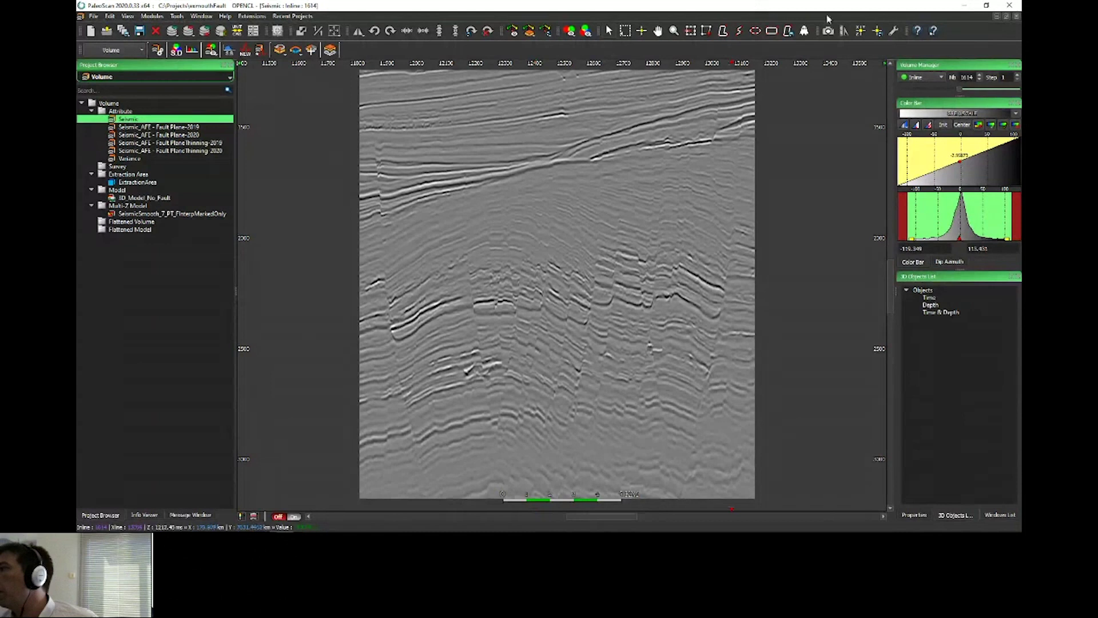
Close the inline view and start Model-Grid creation with Seismic as the input volume
click(1016, 17)
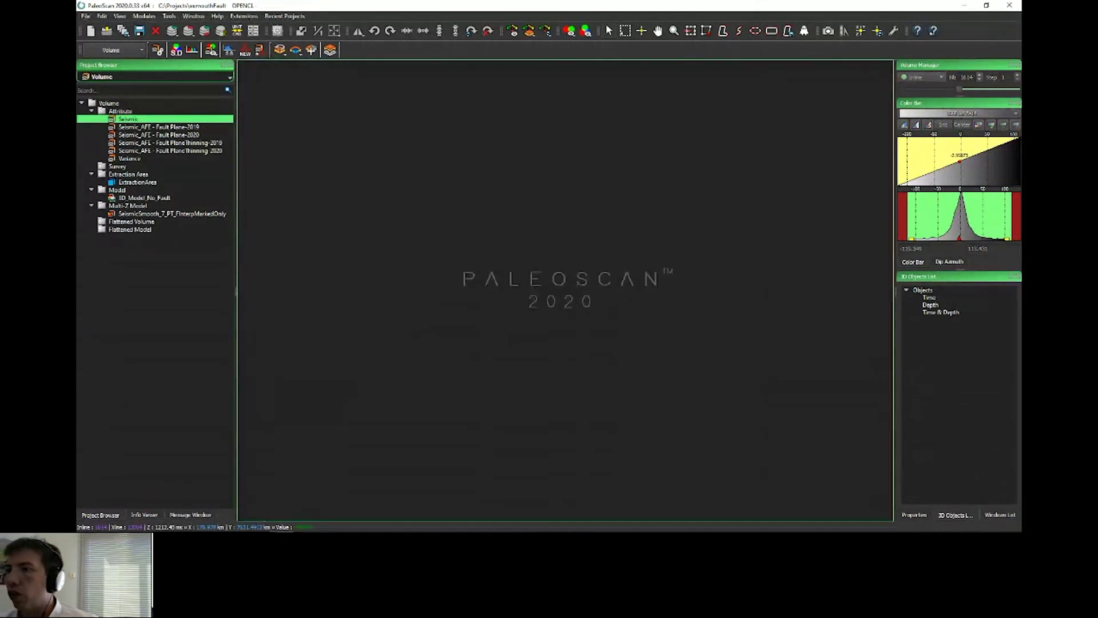
click(125, 49)
click(97, 132)
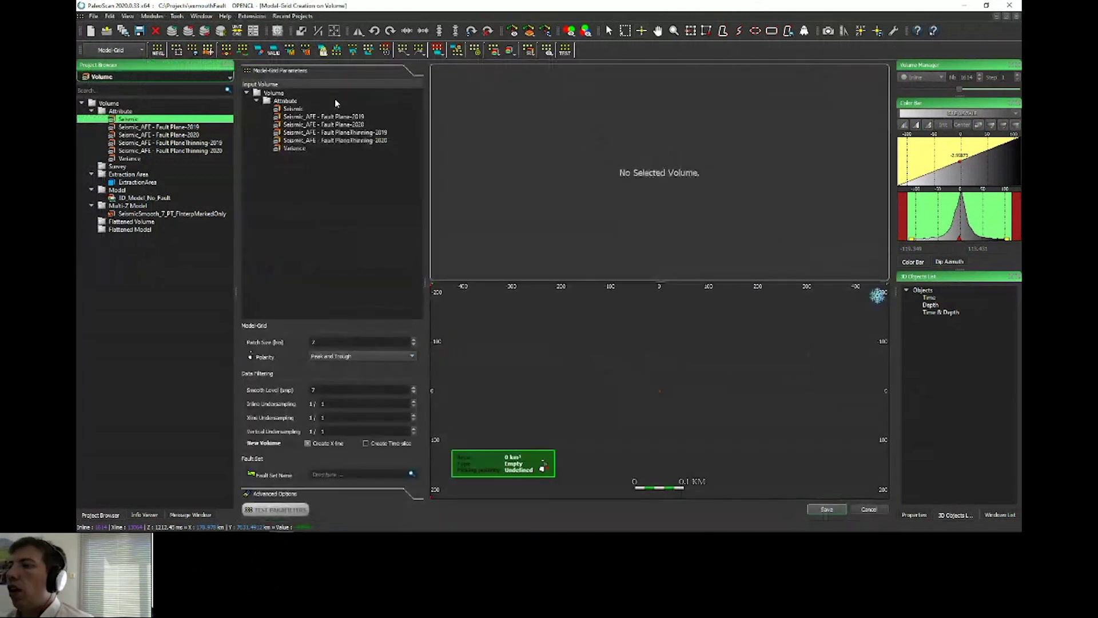
click(302, 108)
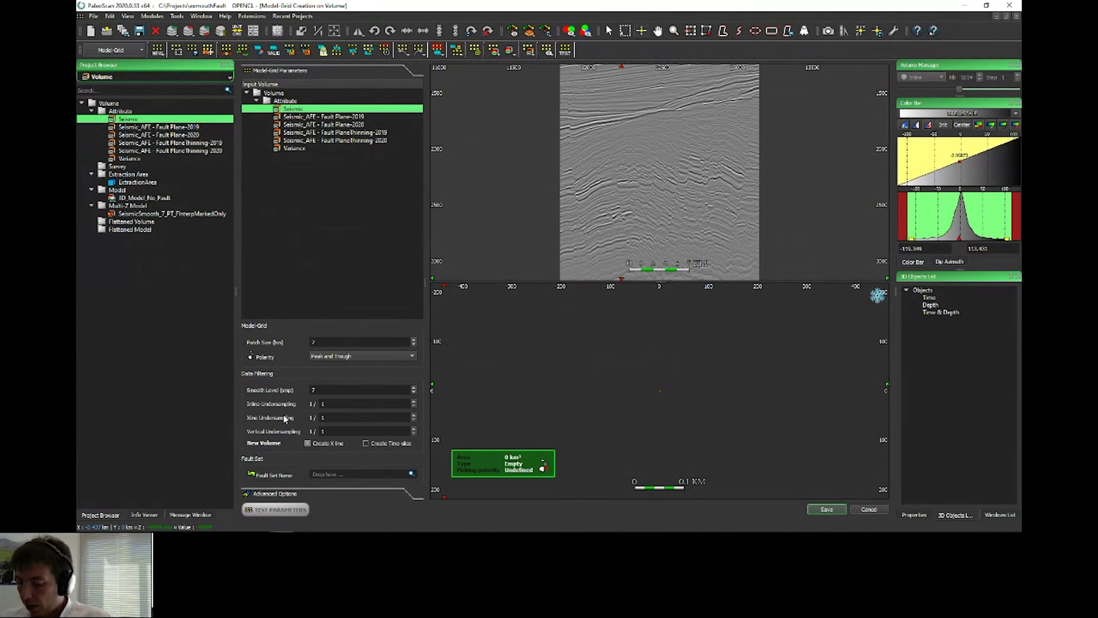
Expand the Advanced Options section of the Model-Grid Parameters panel
click(318, 495)
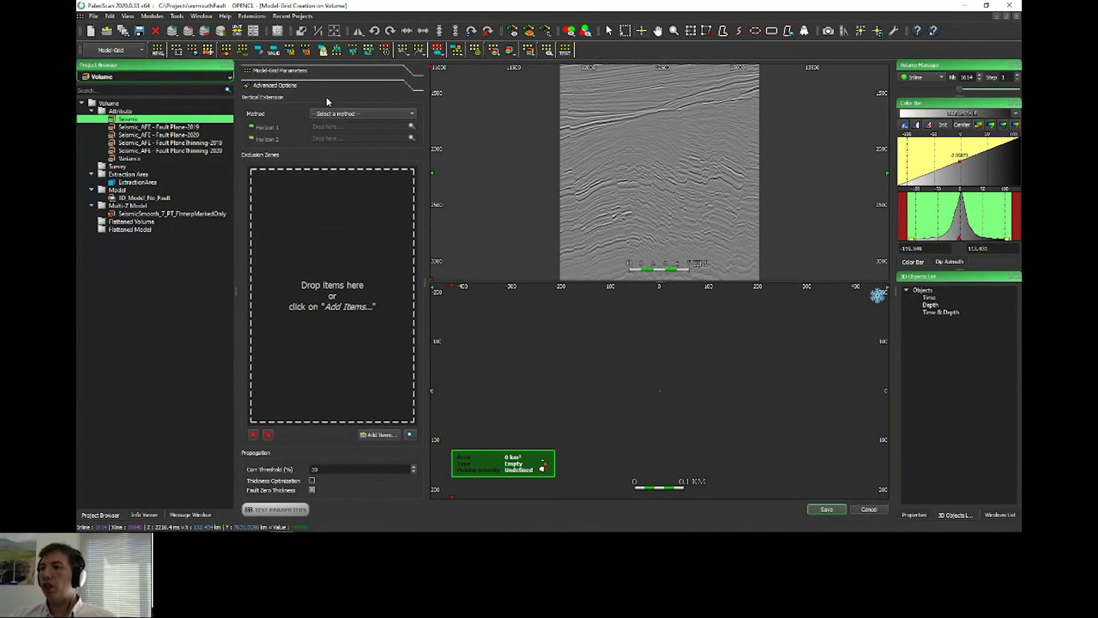
Set the vertical extension method to Z Limits, with Zmin 1244 and Zmax 3176
click(354, 113)
click(342, 134)
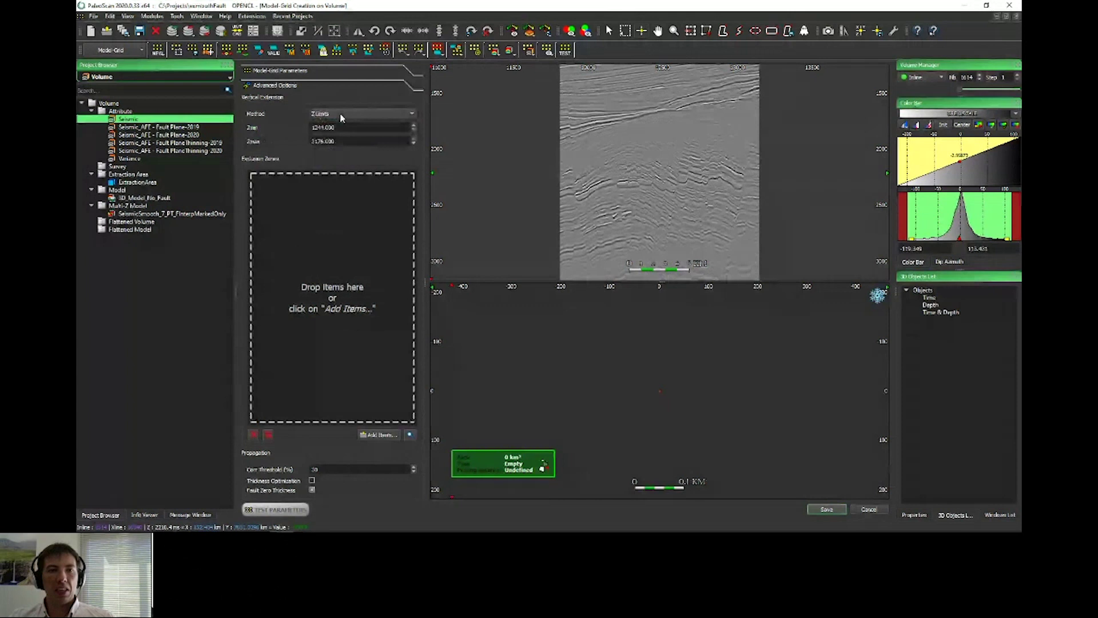
click(341, 114)
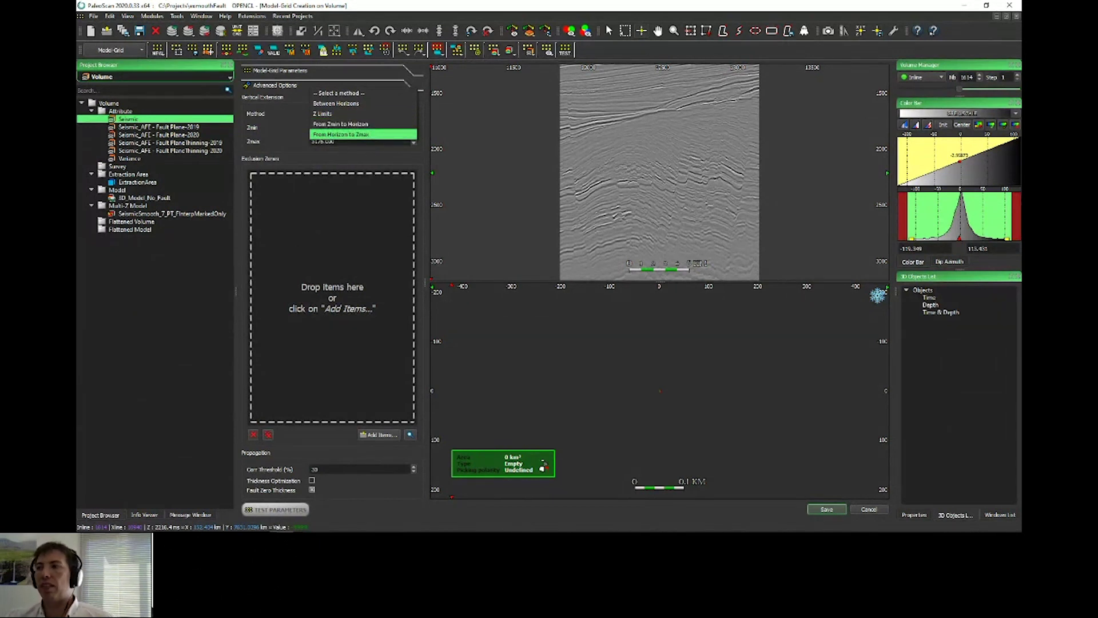
click(280, 98)
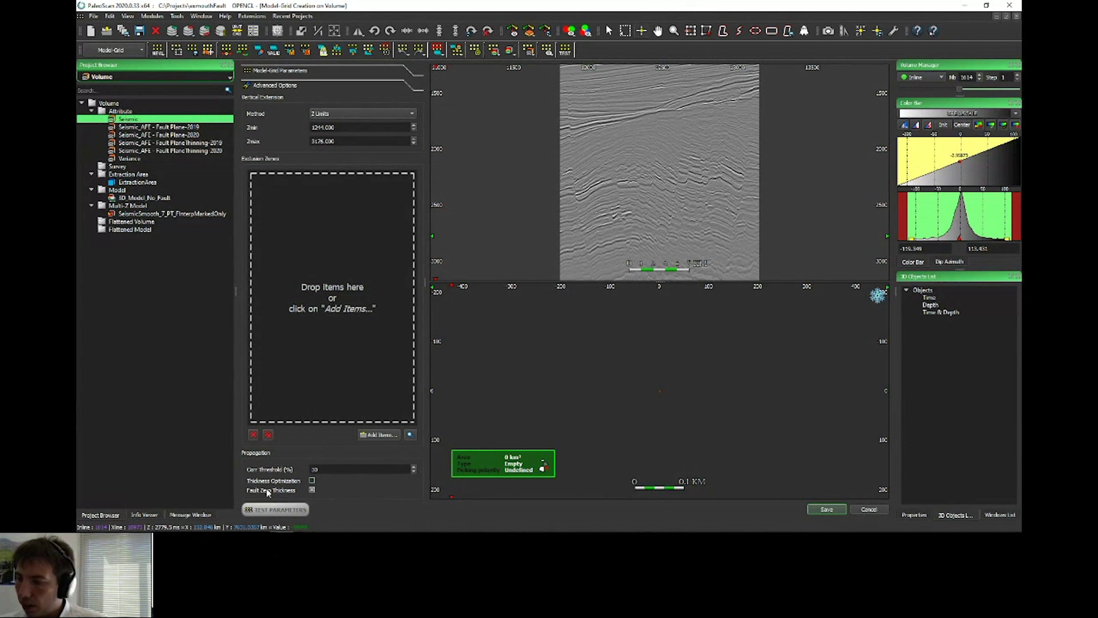
Choose Seismic_AFE - Fault PlaneThinning_Fault - 2020 as the fault set and display it on the section
click(281, 85)
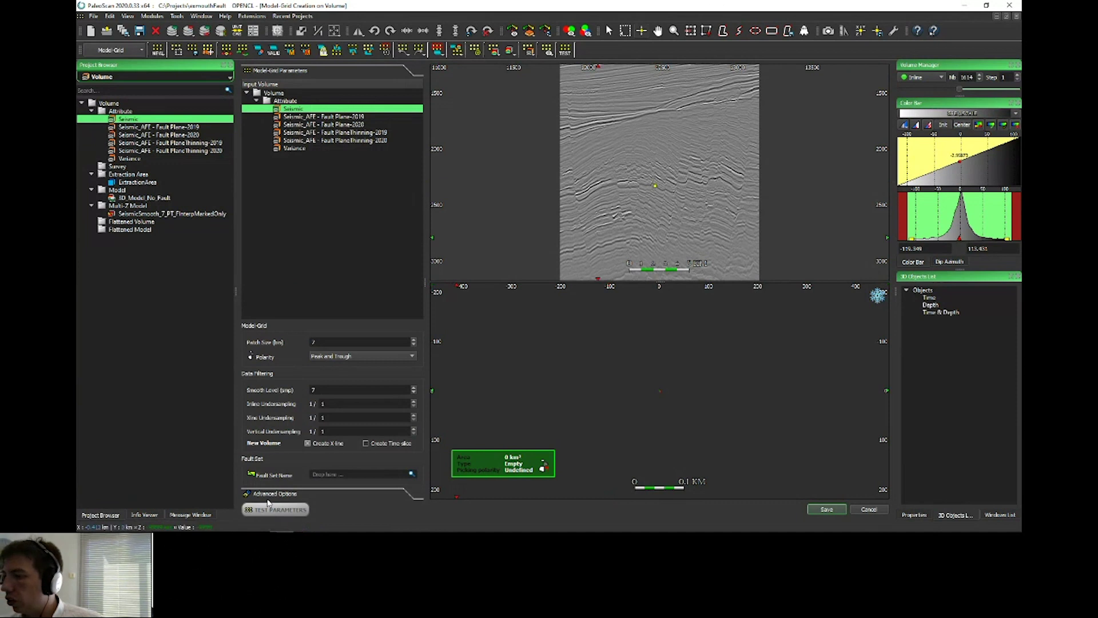
click(412, 475)
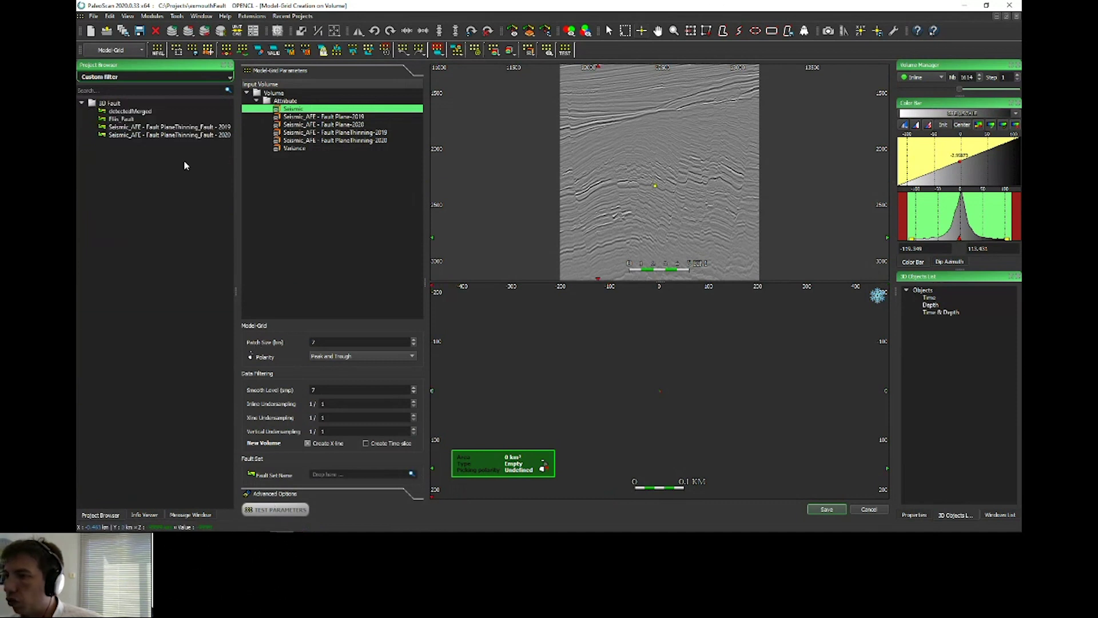
click(164, 136)
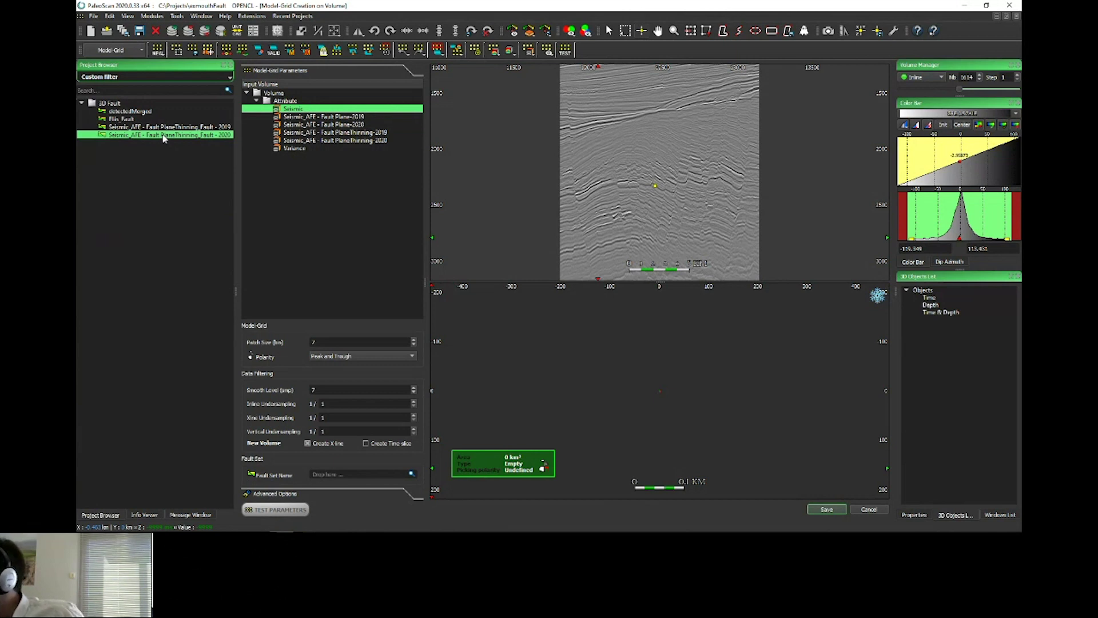
drag(164, 138, 689, 209)
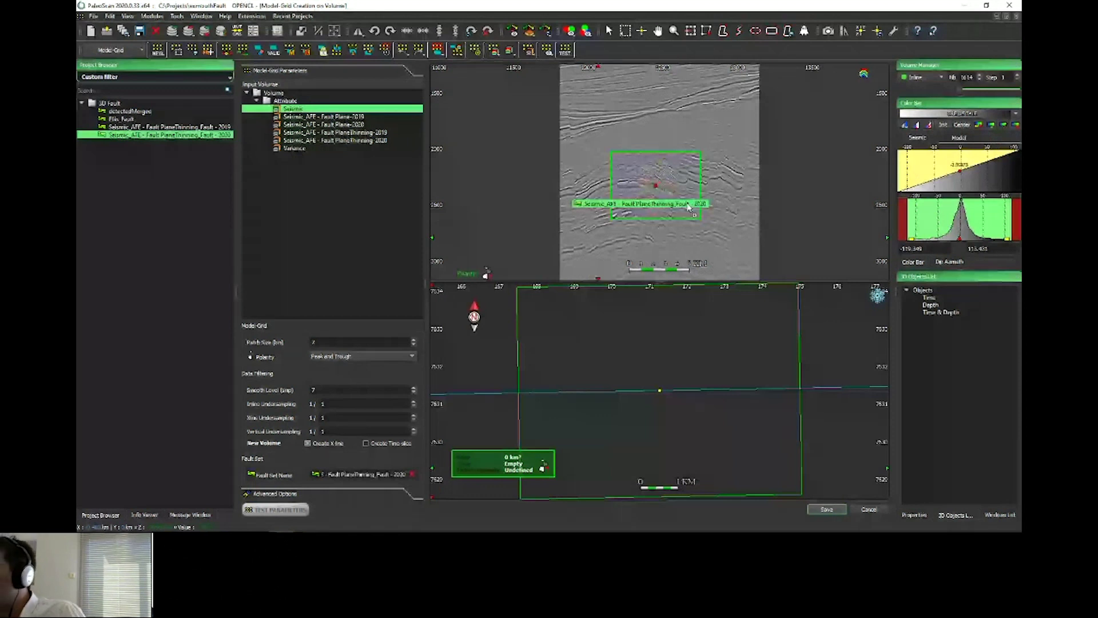
drag(689, 207, 658, 162)
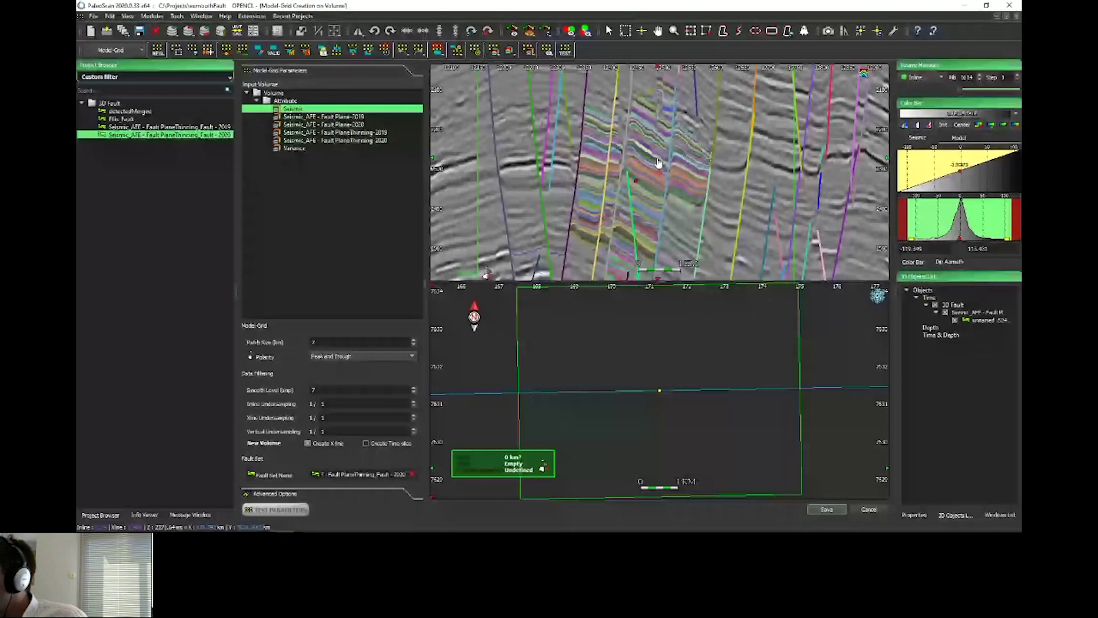
drag(627, 170, 622, 158)
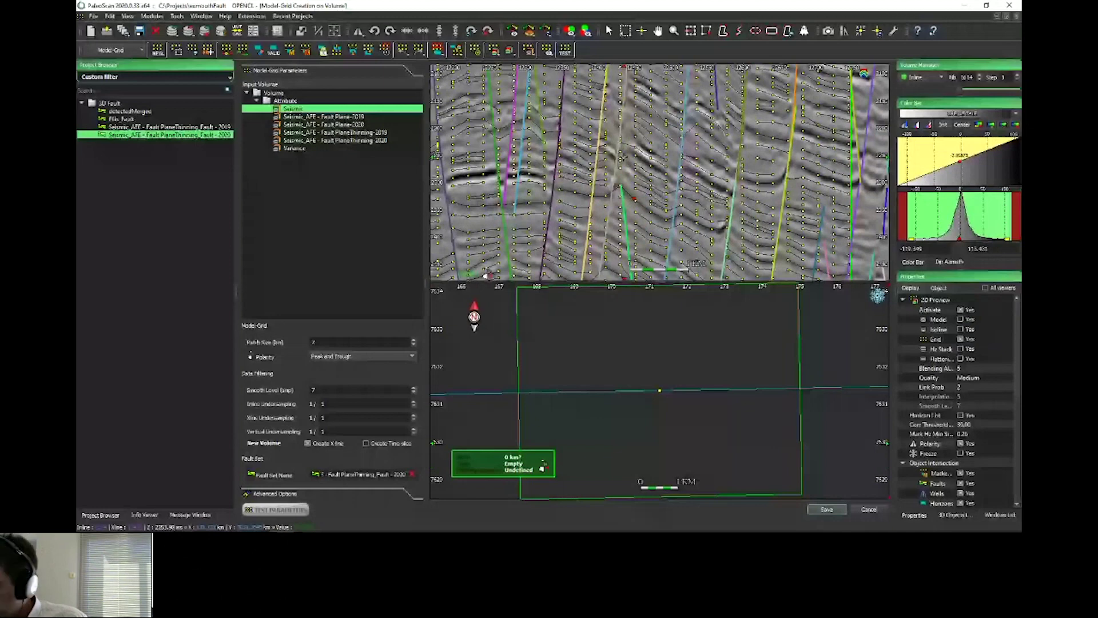
Pick a seed on a reflector to test a patch, then zoom into the section
click(524, 189)
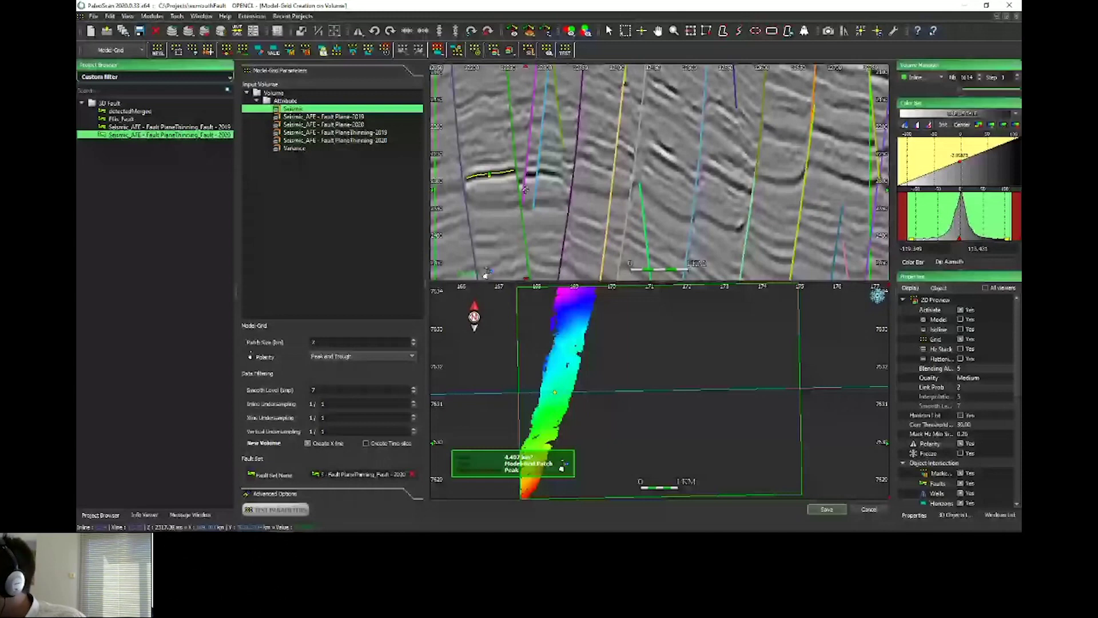
scroll(525, 188, up, 2)
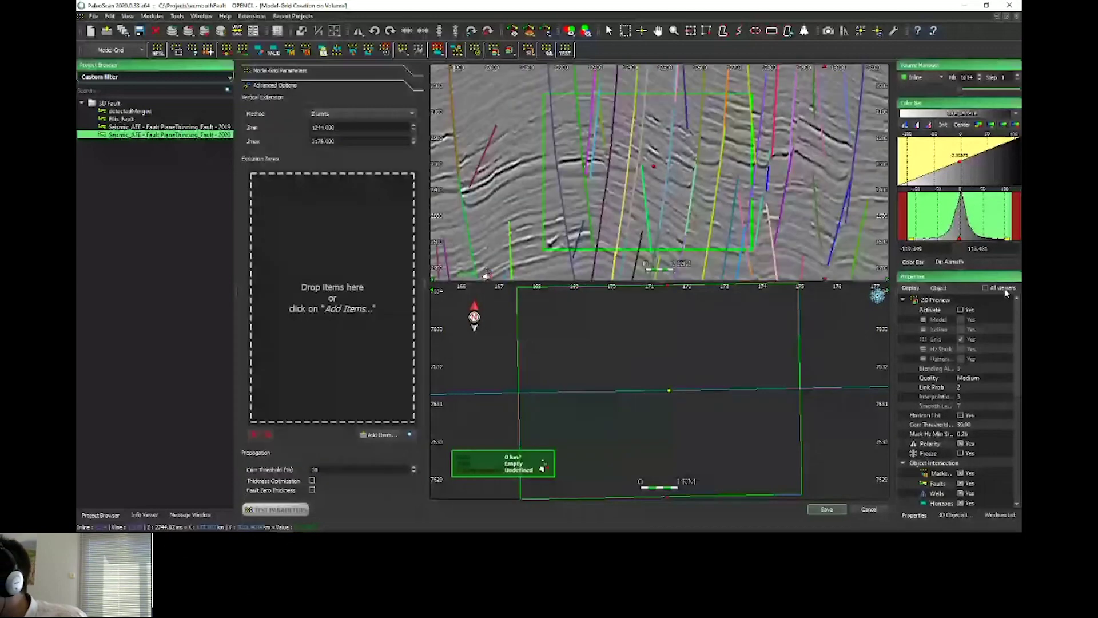
Run the 2D model-grid preview, enable Fault Zero Thickness, and save to compute the Model-Grid
click(961, 309)
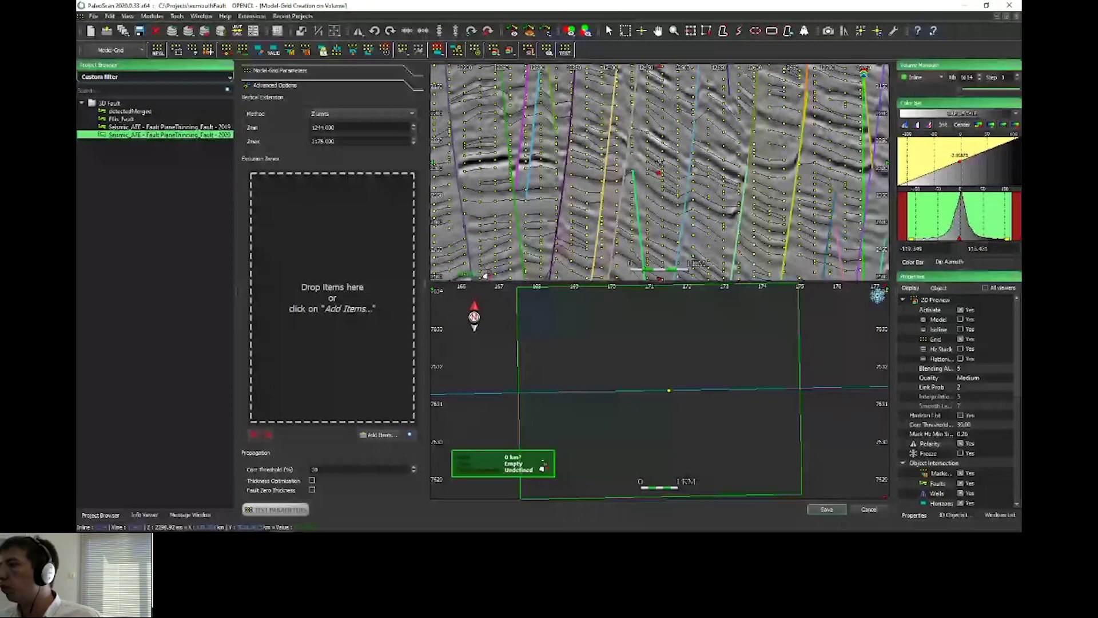
click(312, 491)
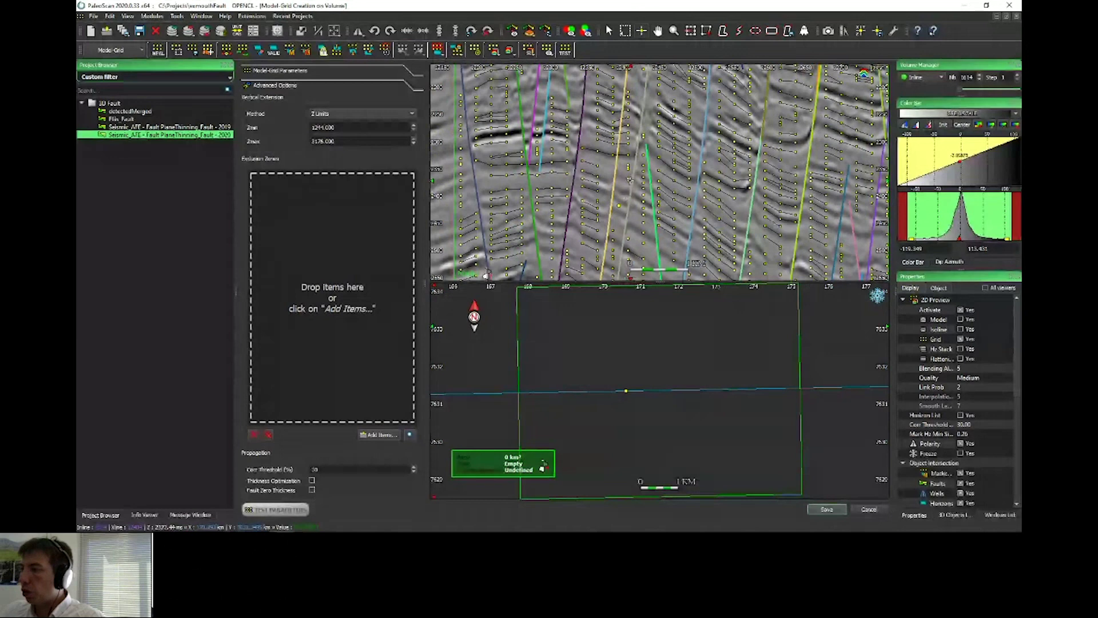
scroll(485, 274, down, 2)
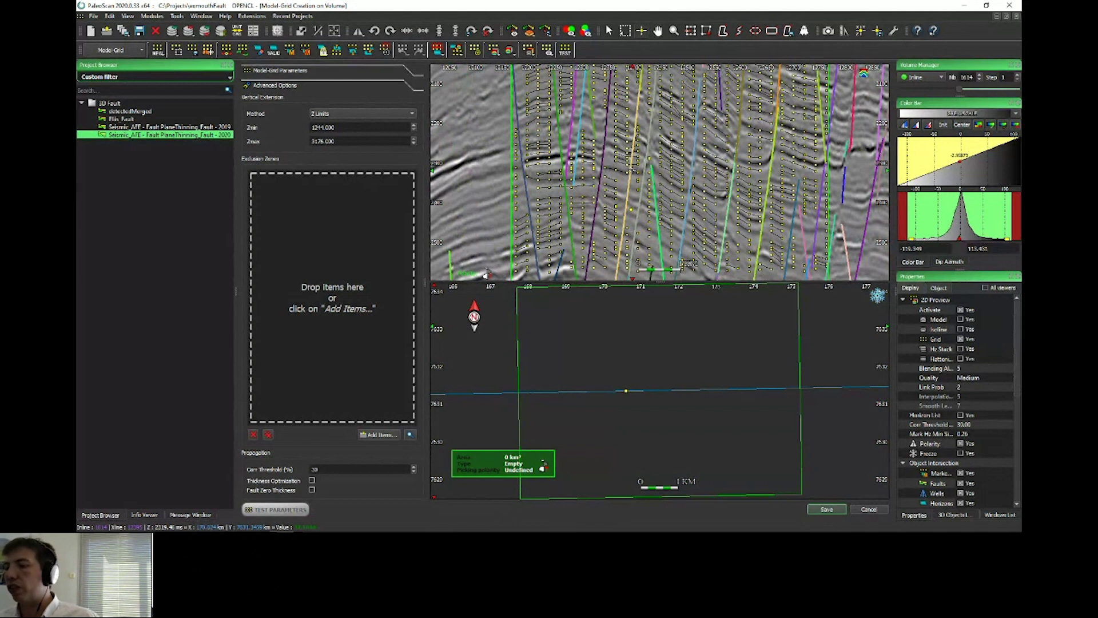
click(312, 490)
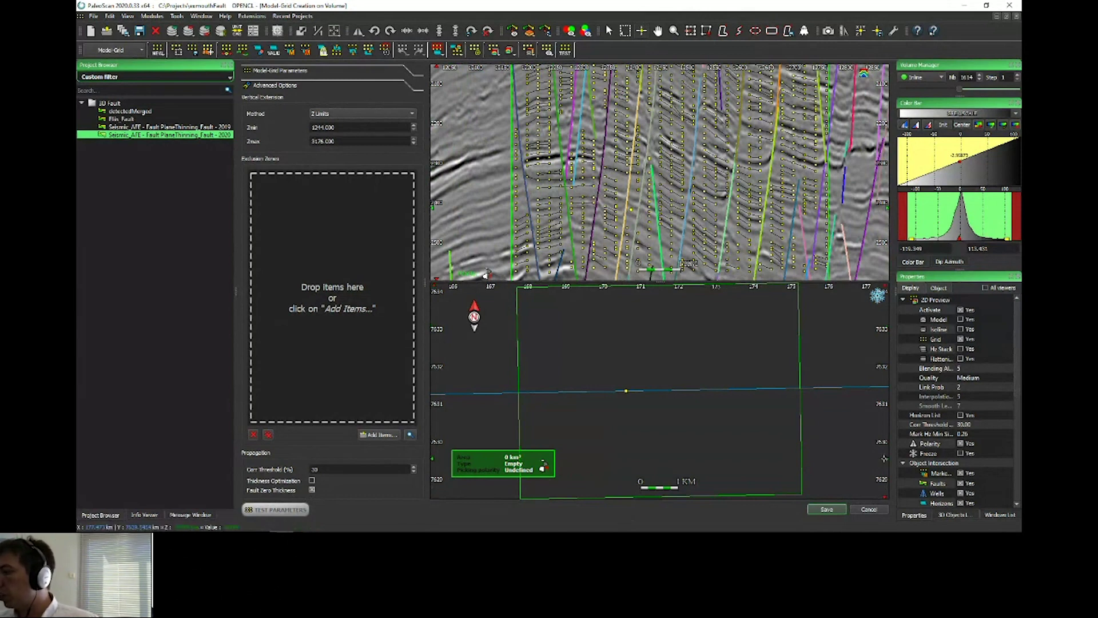
click(864, 510)
Filter the Project Browser to Model-Grid and load AutoInterp under SeismicSmooth_7_PT_F
click(155, 77)
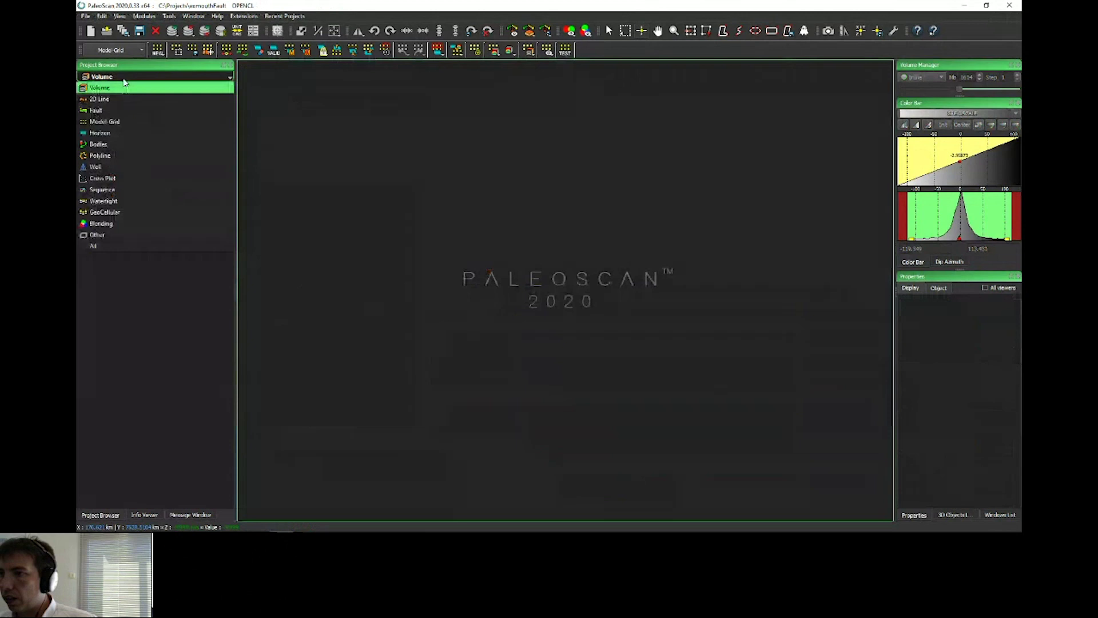
click(107, 119)
click(92, 111)
double_click(140, 127)
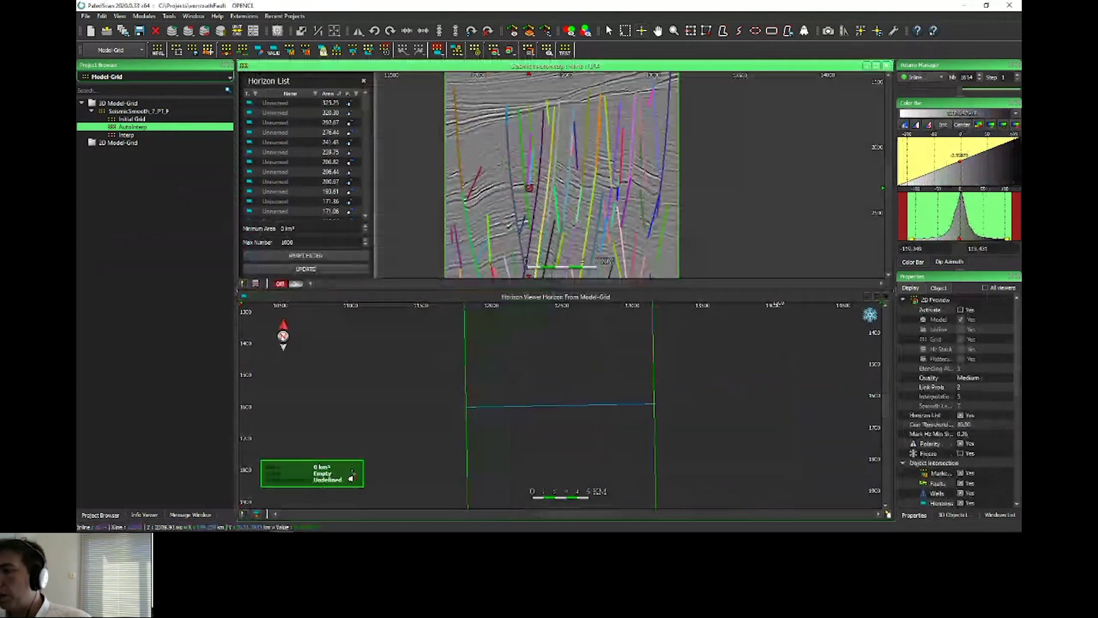
Pick a test horizon along a seismic reflector on the AutoInterp Model-Grid, then move to a later inline
click(530, 187)
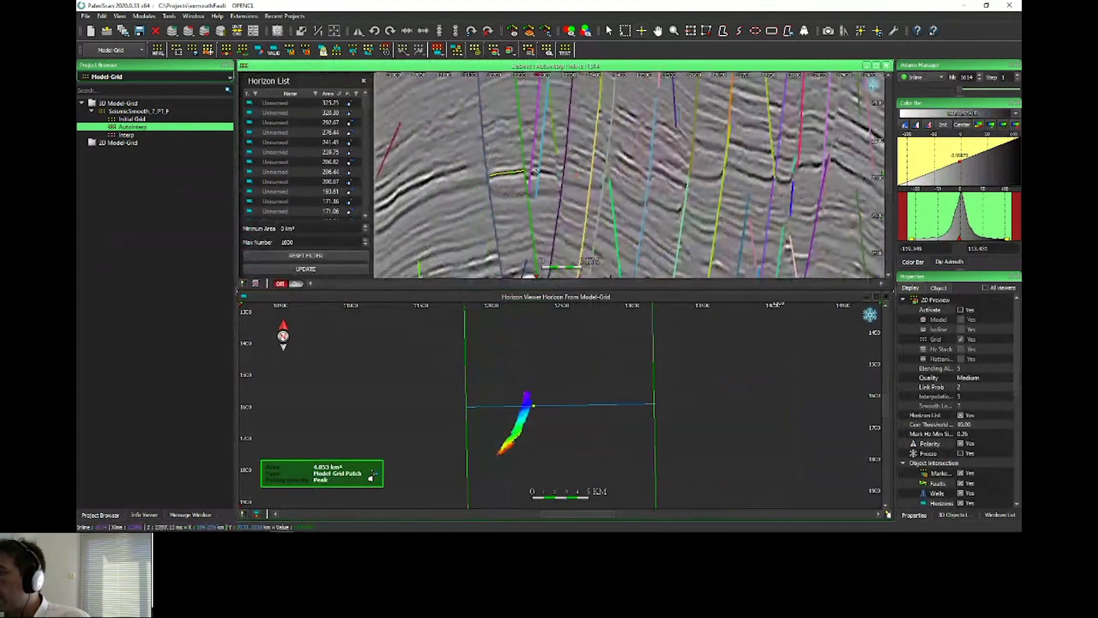
click(535, 171)
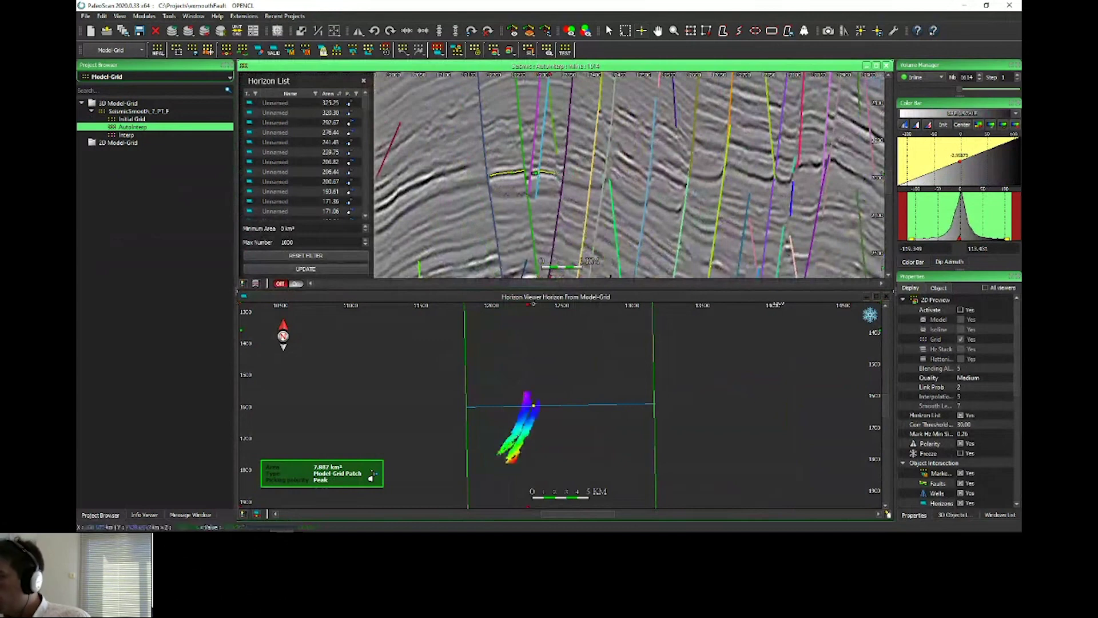
click(543, 464)
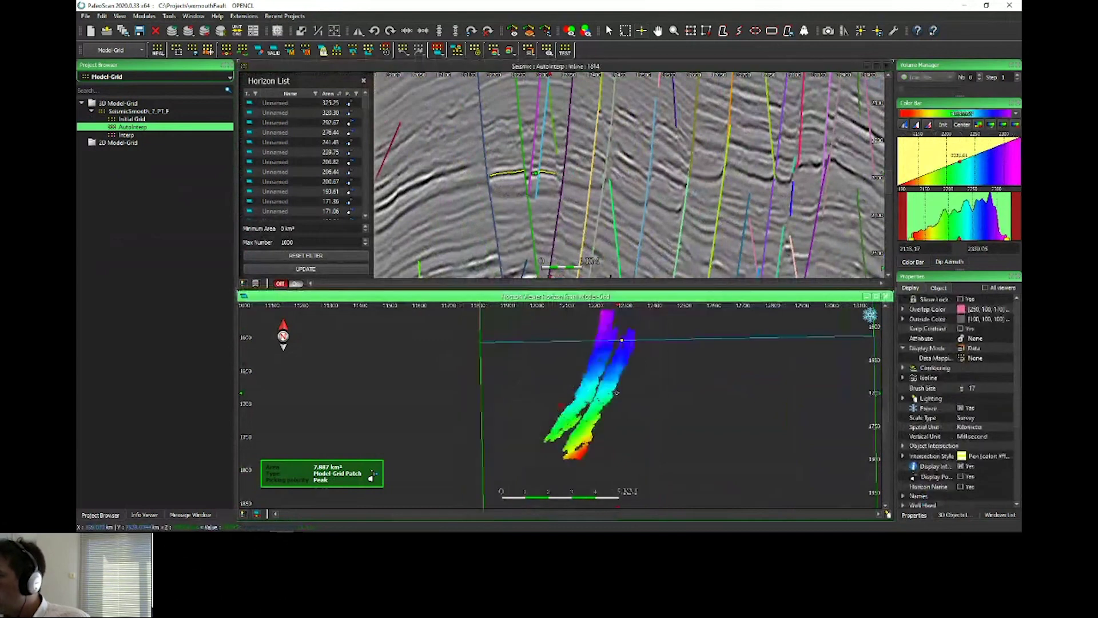
scroll(572, 418, up, 5)
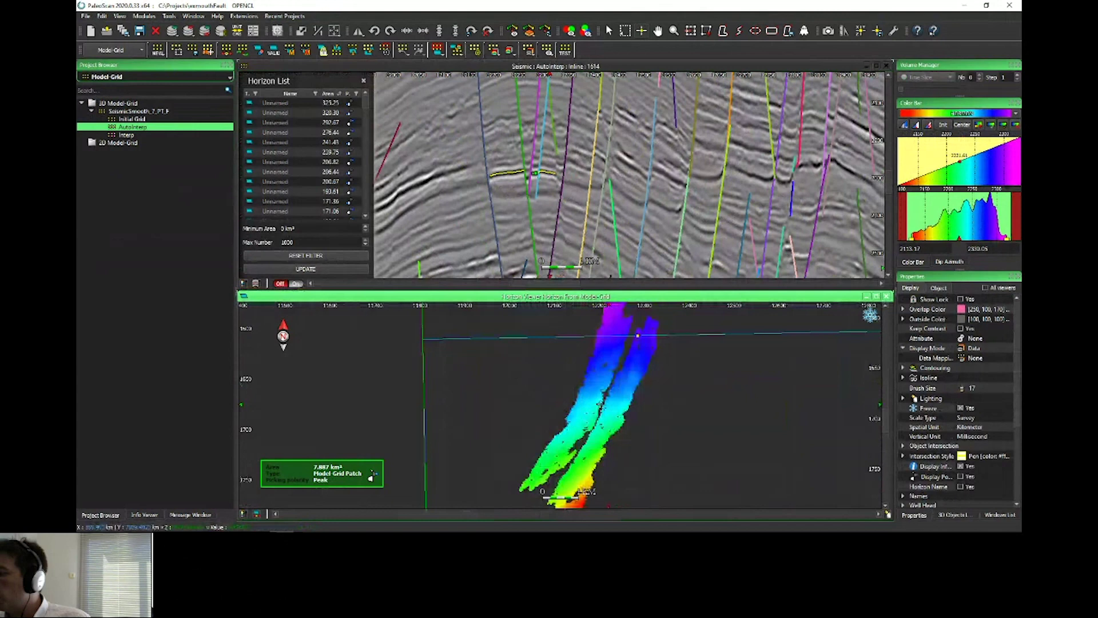
drag(599, 404, 589, 425)
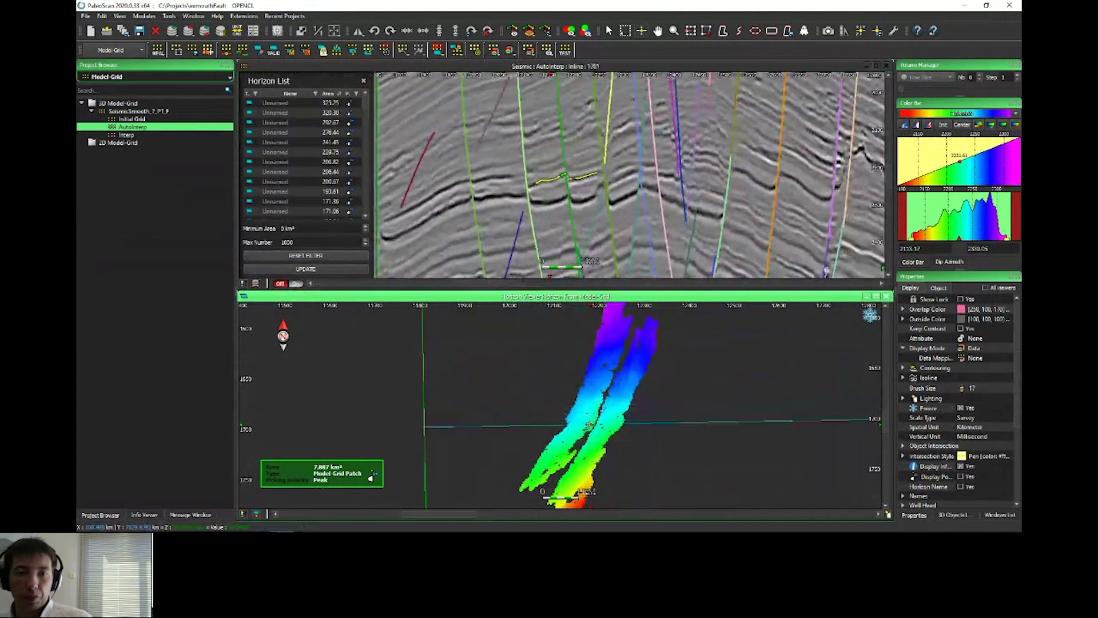
Clear the test horizon picks and load the Interp Model-Grid instead
click(530, 207)
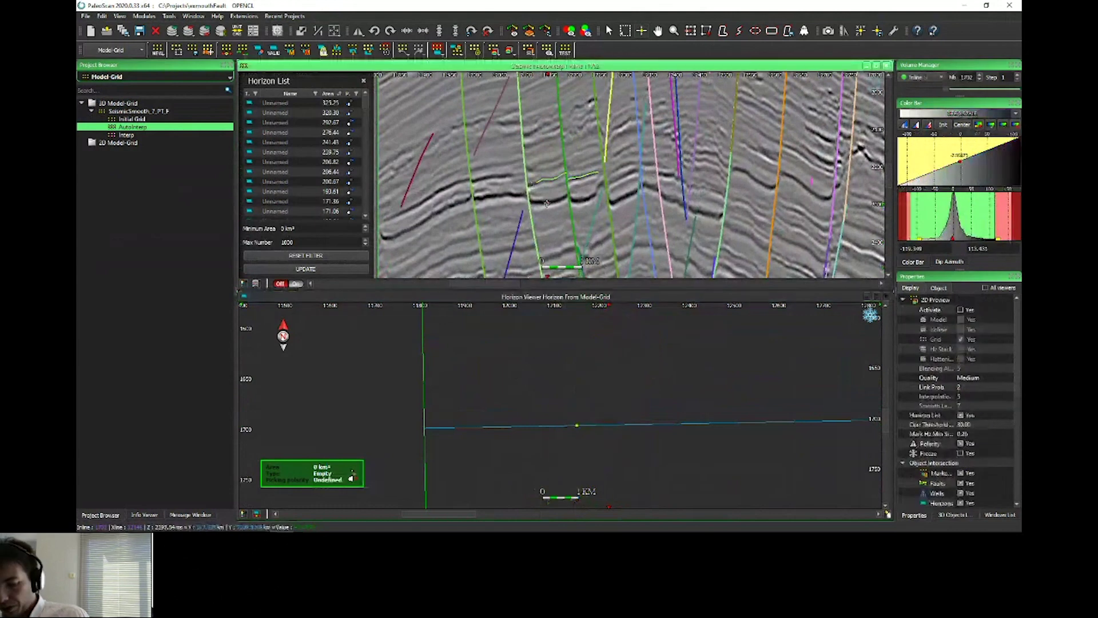
click(547, 202)
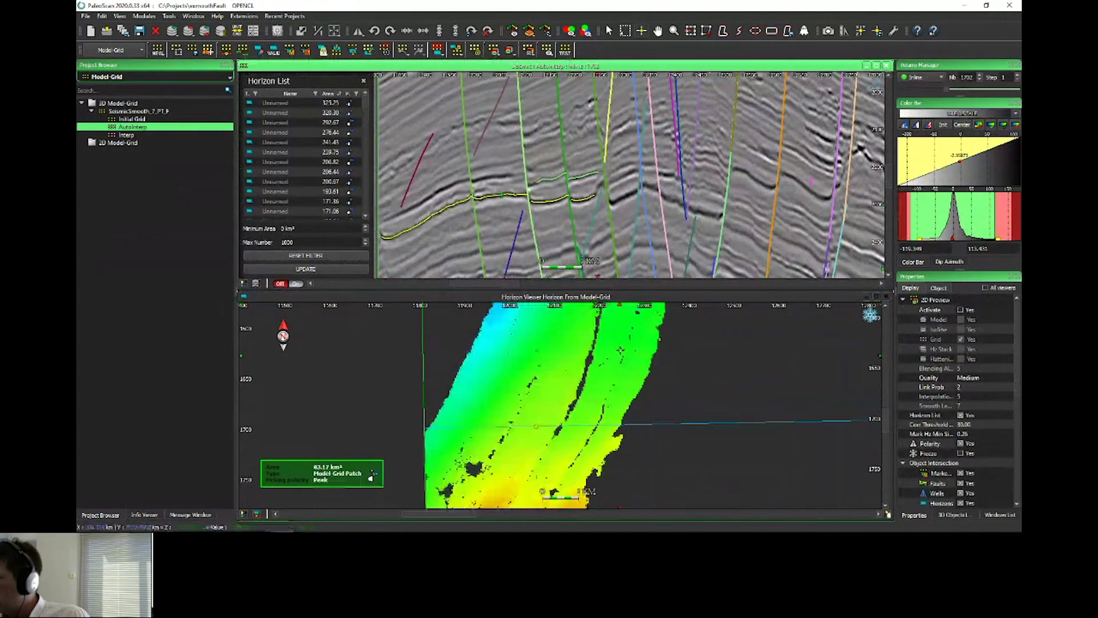
click(594, 442)
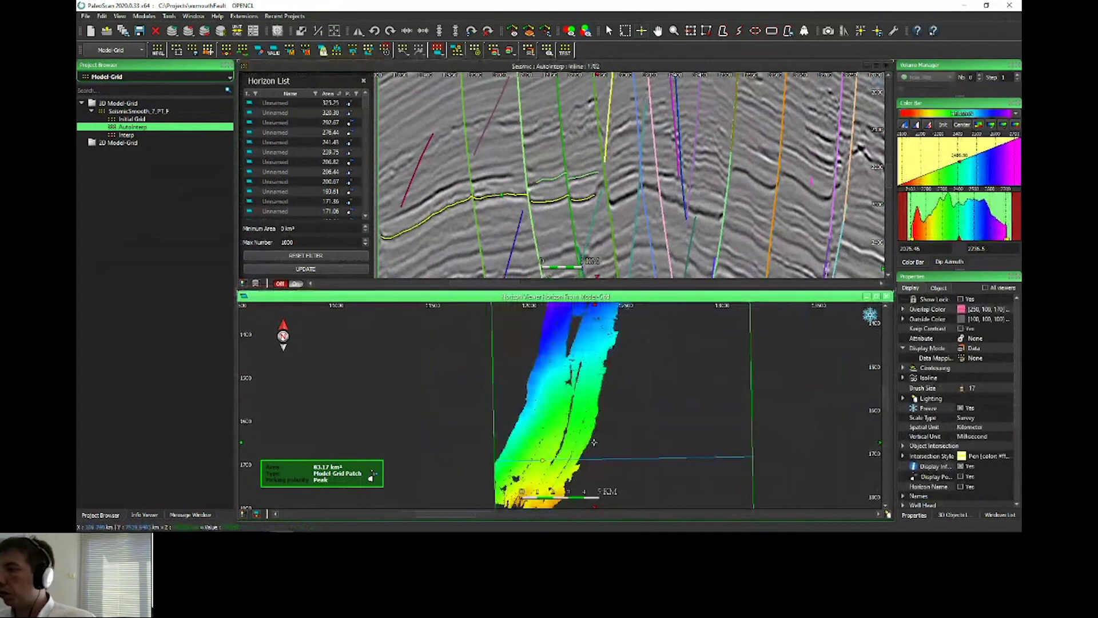
key(Escape)
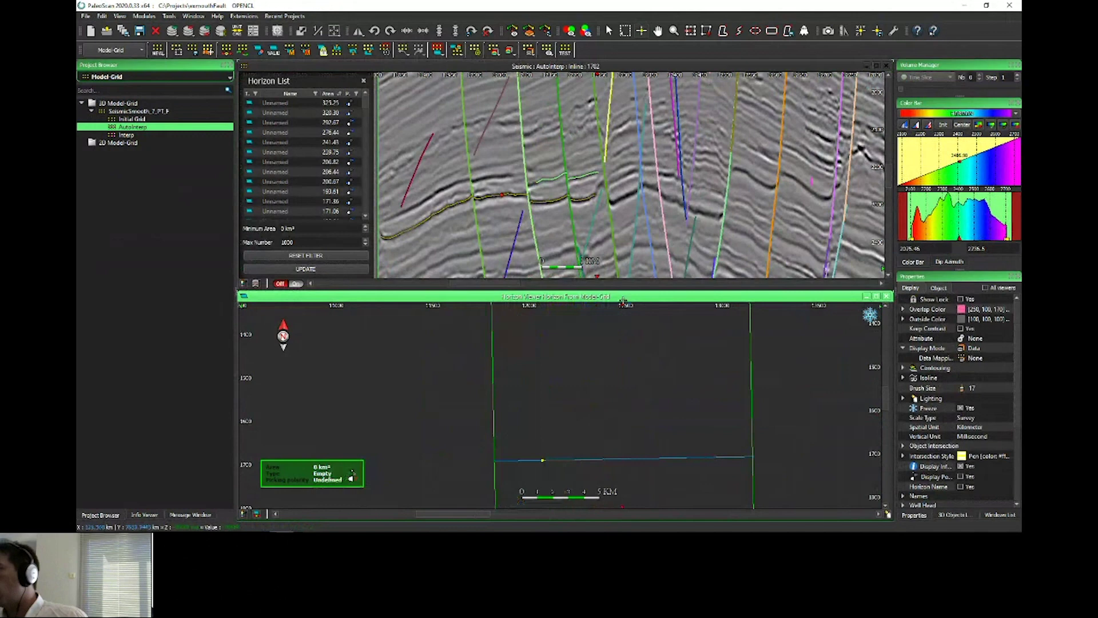
click(629, 207)
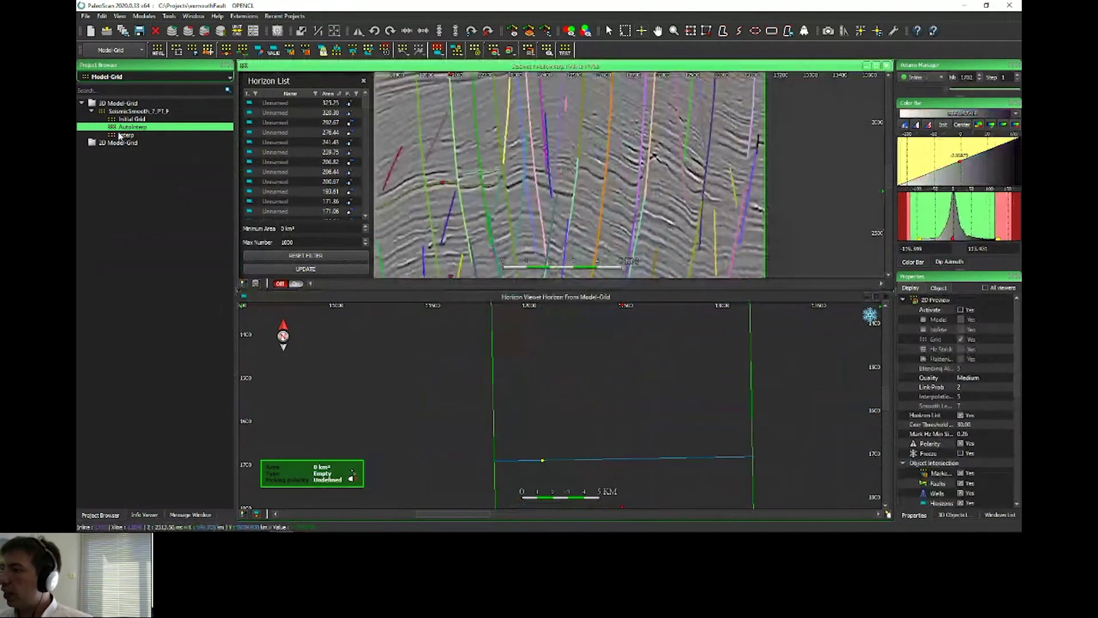
click(121, 136)
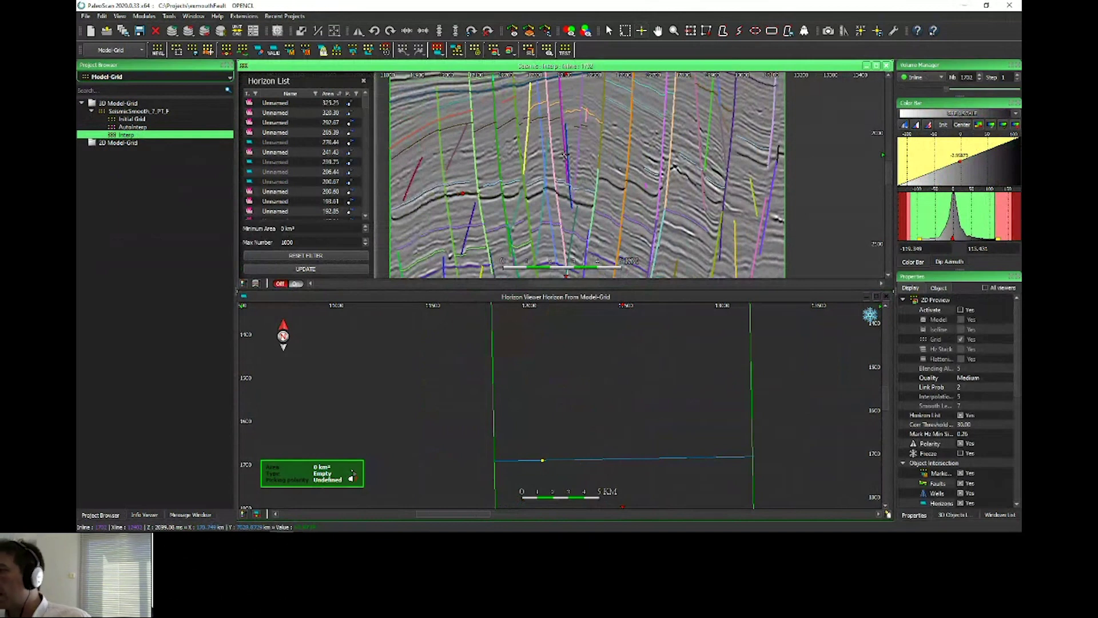
Uncheck the 3D Fault entries in the 3D Objects List to hide them from the section
mouse_move(565, 153)
middle_down()
mouse_move(557, 178)
mouse_move(552, 149)
middle_up()
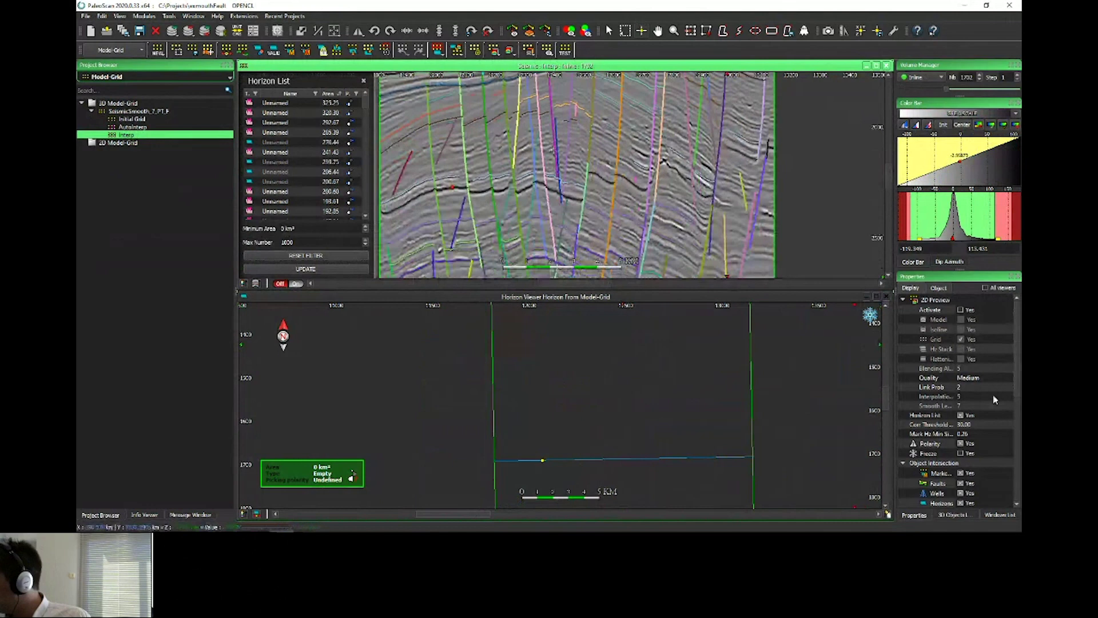
click(952, 515)
click(945, 313)
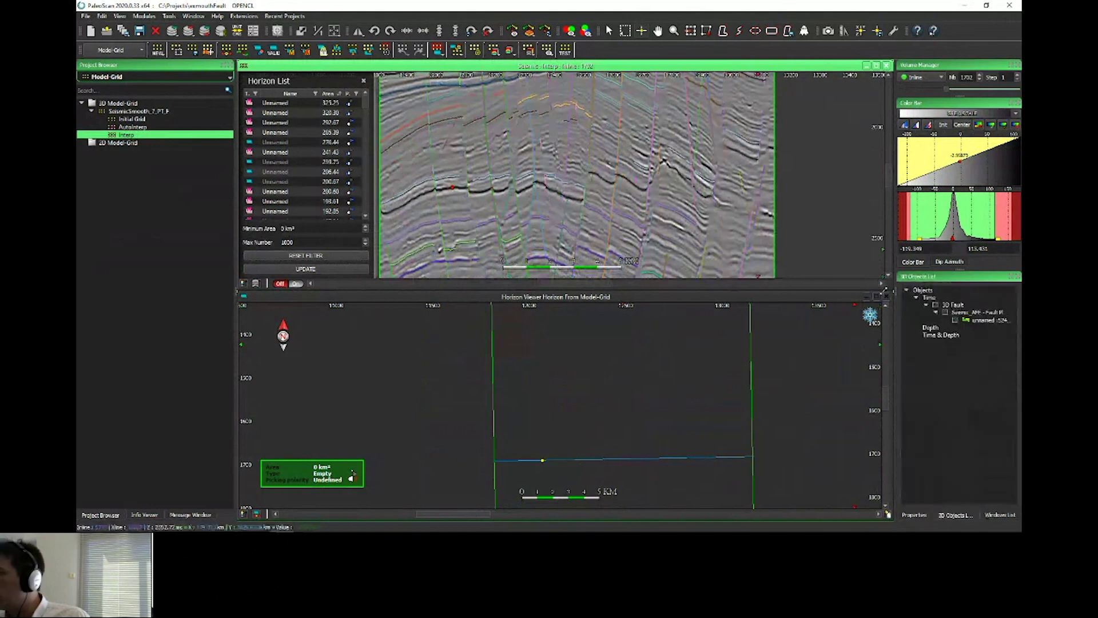
scroll(617, 198, down, 5)
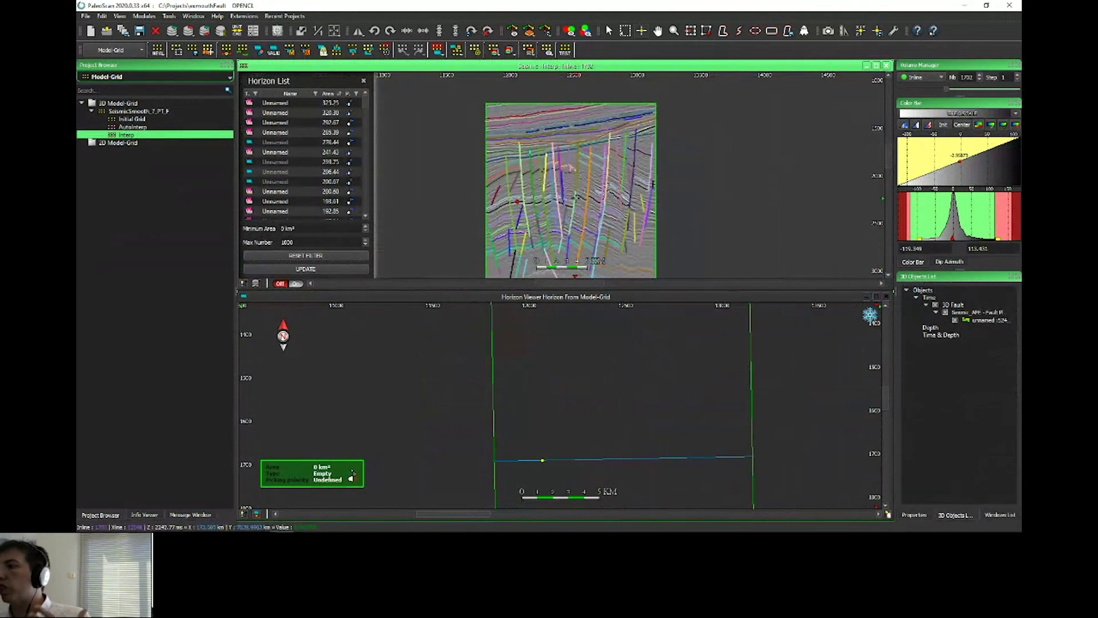
scroll(578, 188, up, 2)
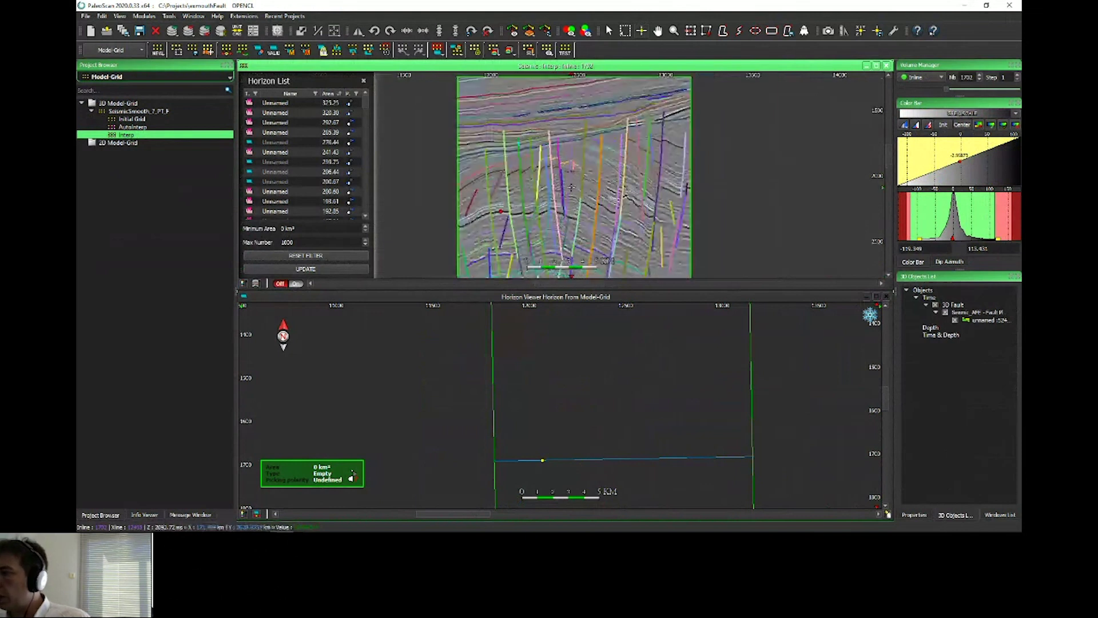
Update the model preview and set its 2D Preview quality to Marked Only Faults
click(572, 185)
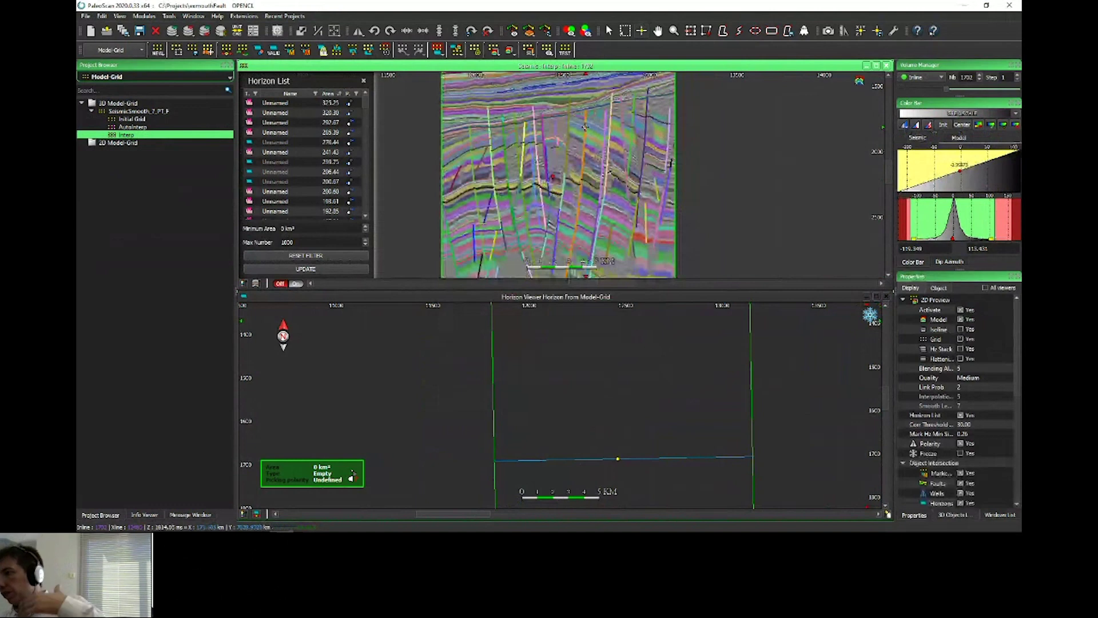
scroll(552, 165, up, 1)
scroll(552, 165, up, 1)
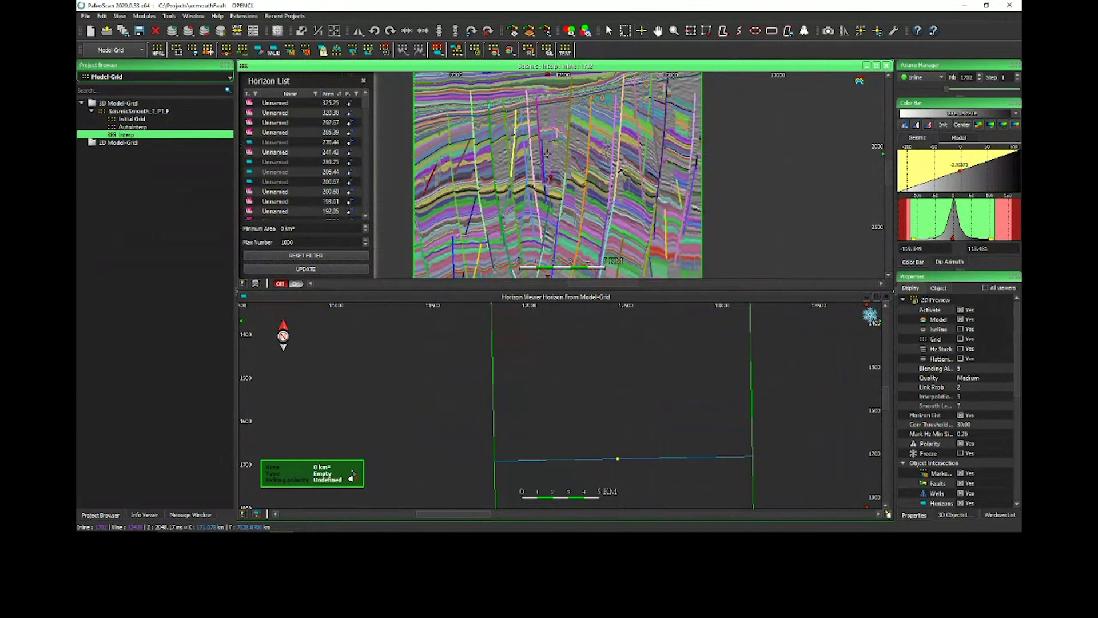
click(977, 378)
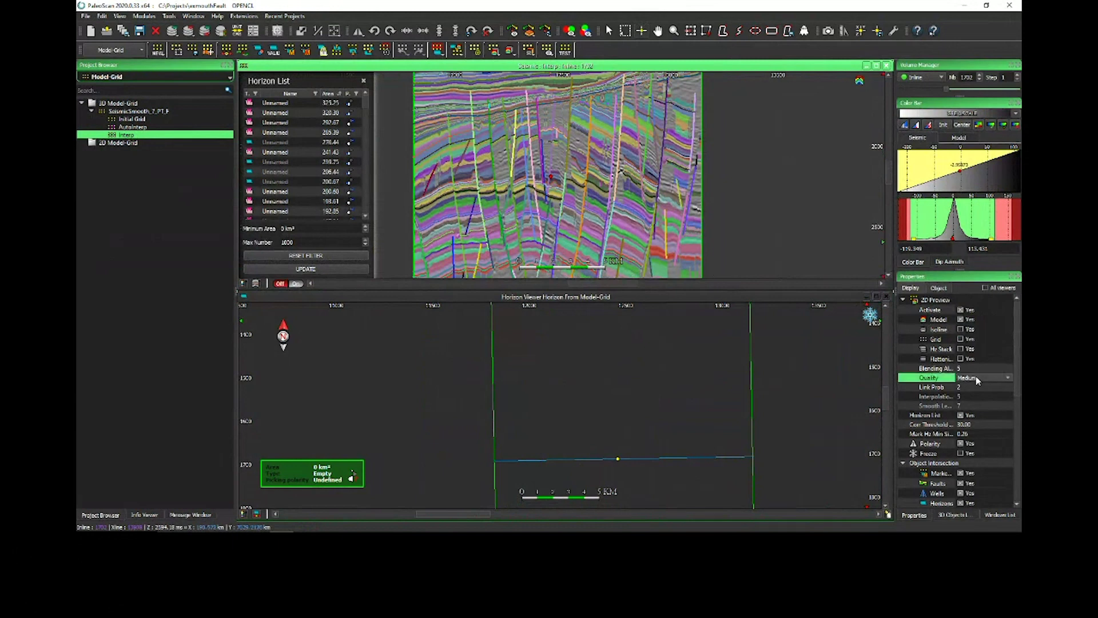
click(977, 379)
click(980, 403)
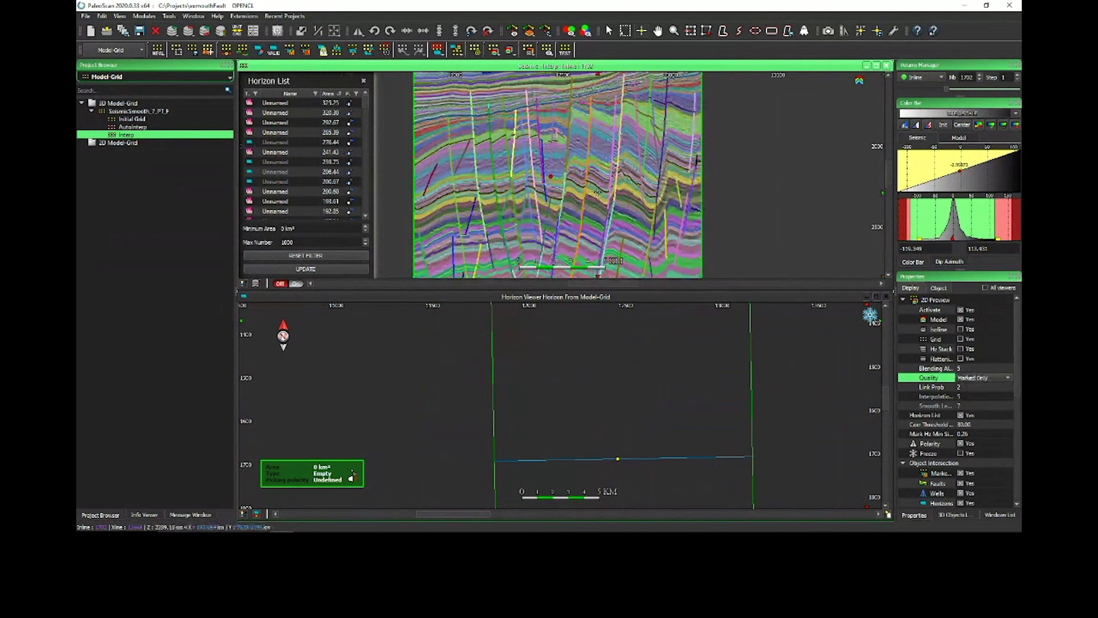
key(Down)
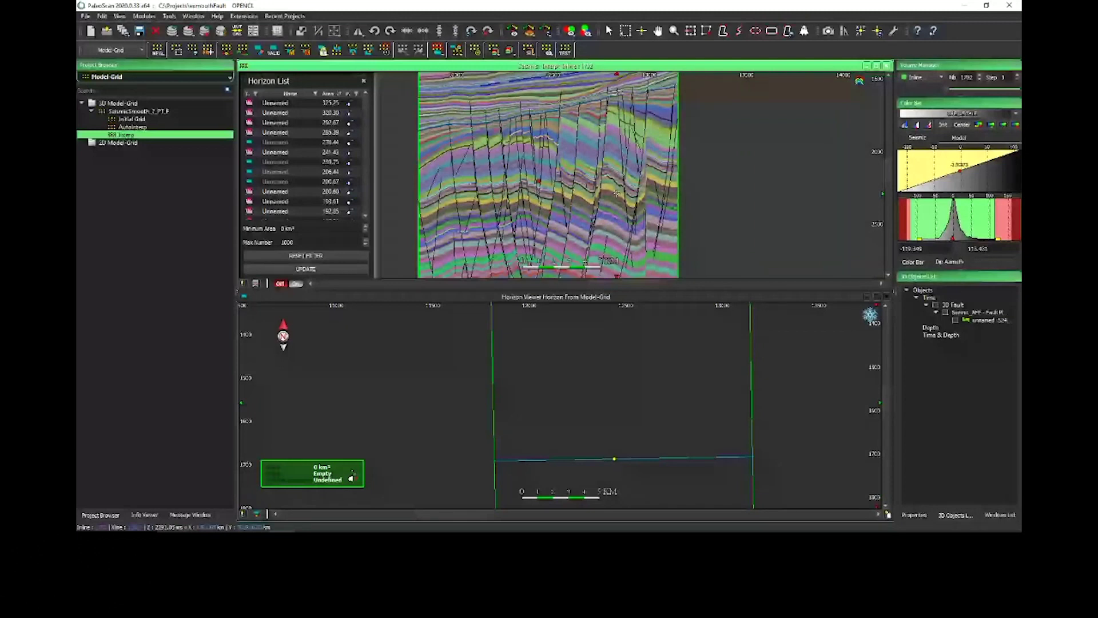
scroll(616, 194, up, 3)
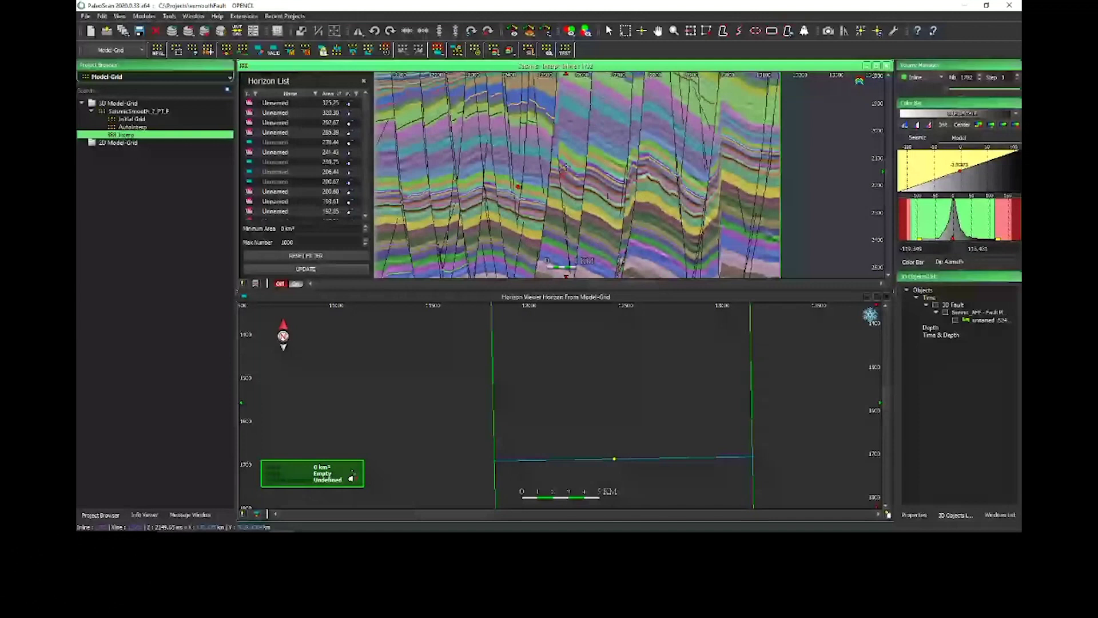
scroll(566, 167, up, 3)
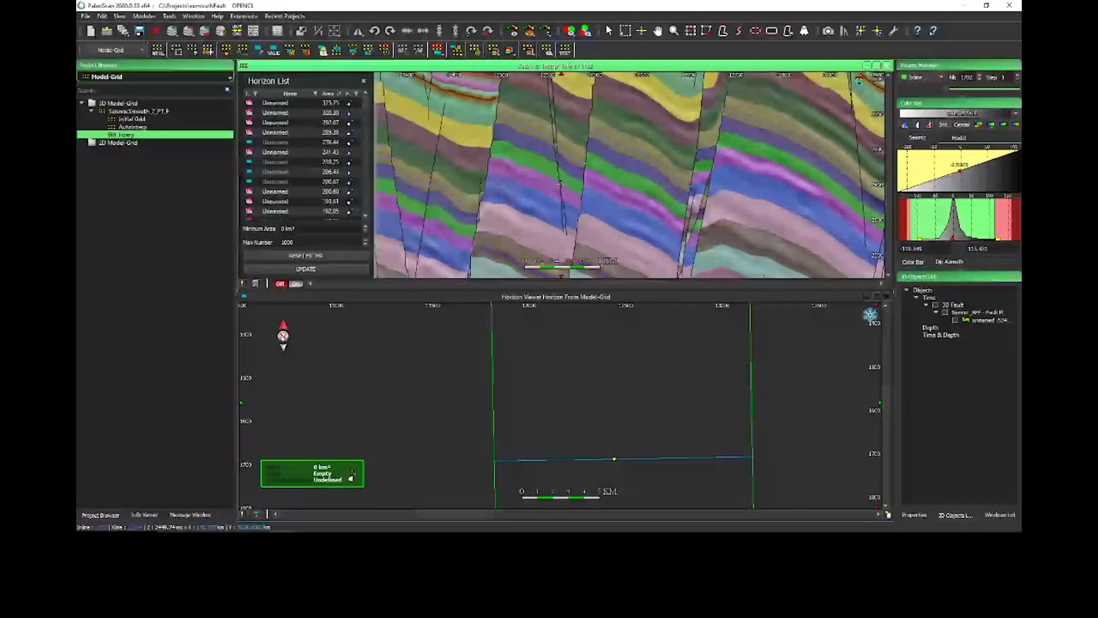
scroll(562, 183, down, 3)
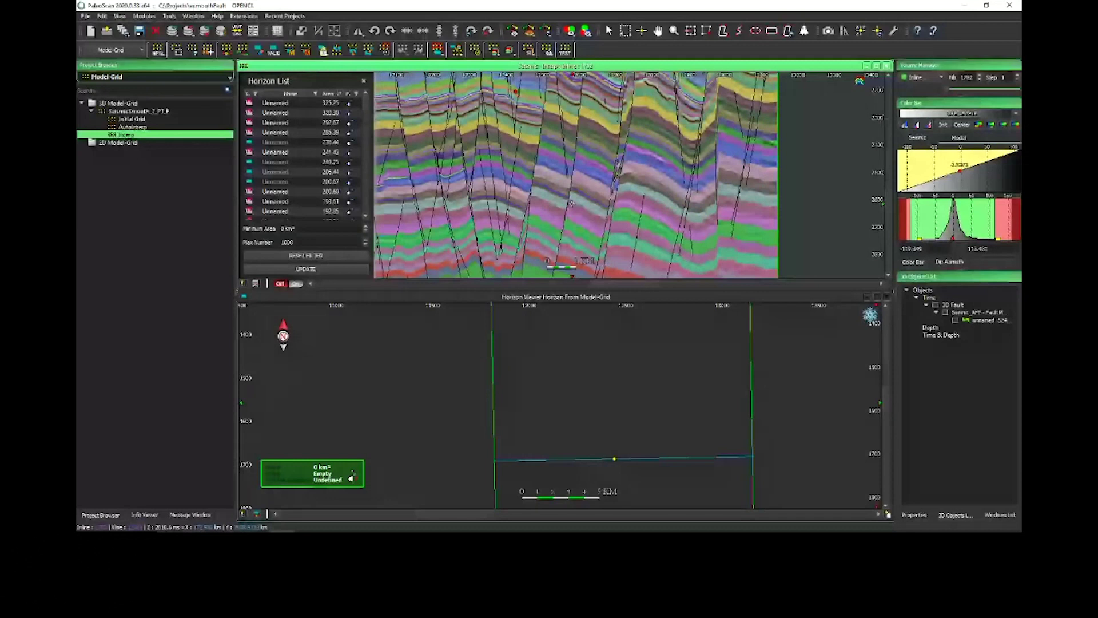
scroll(572, 204, down, 3)
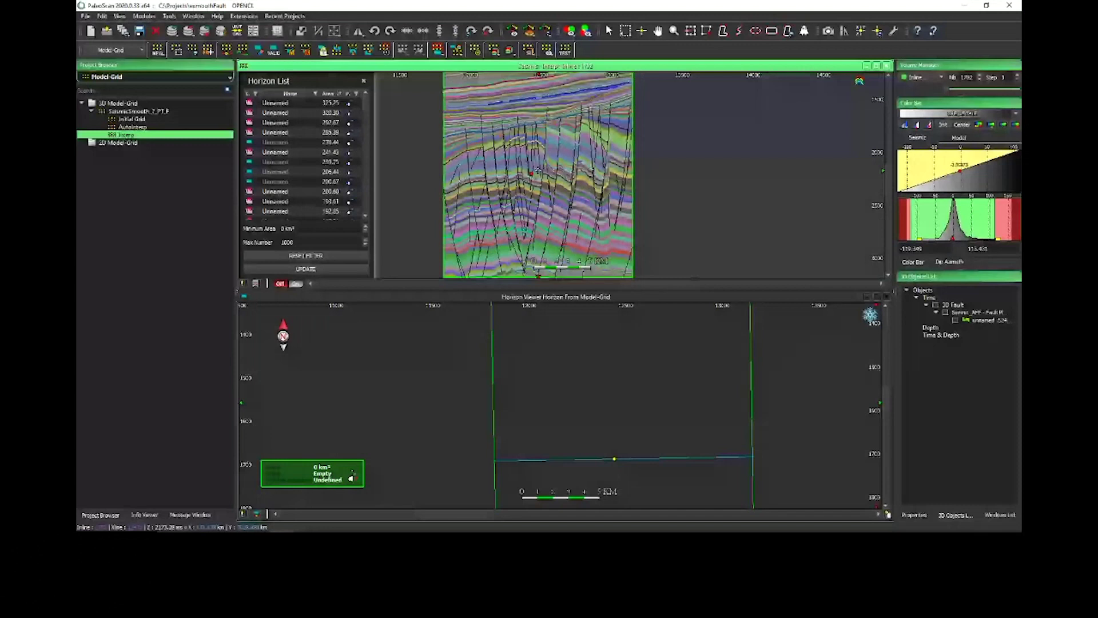
Compute the Marked Only 3D Geo-Model With Faults, then list the project's Volume objects
click(914, 515)
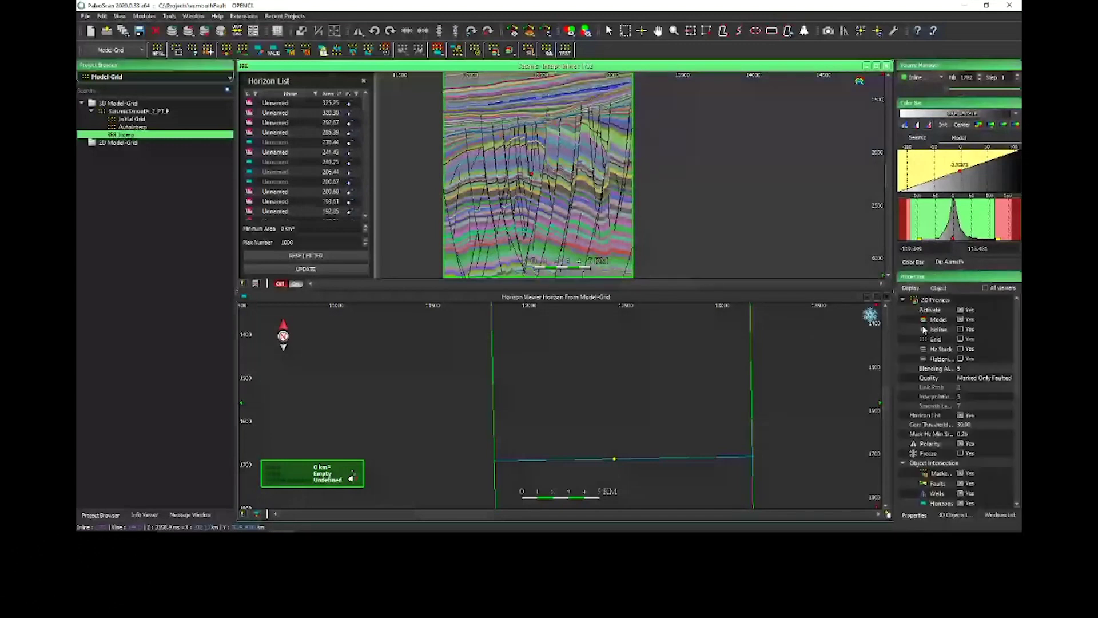
click(494, 50)
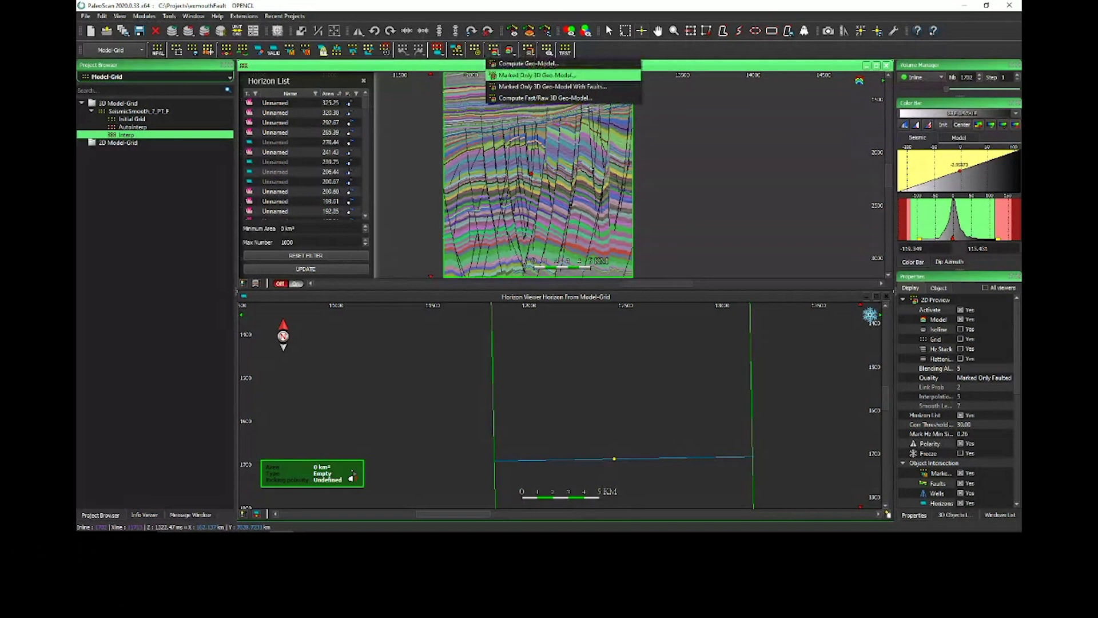
click(779, 170)
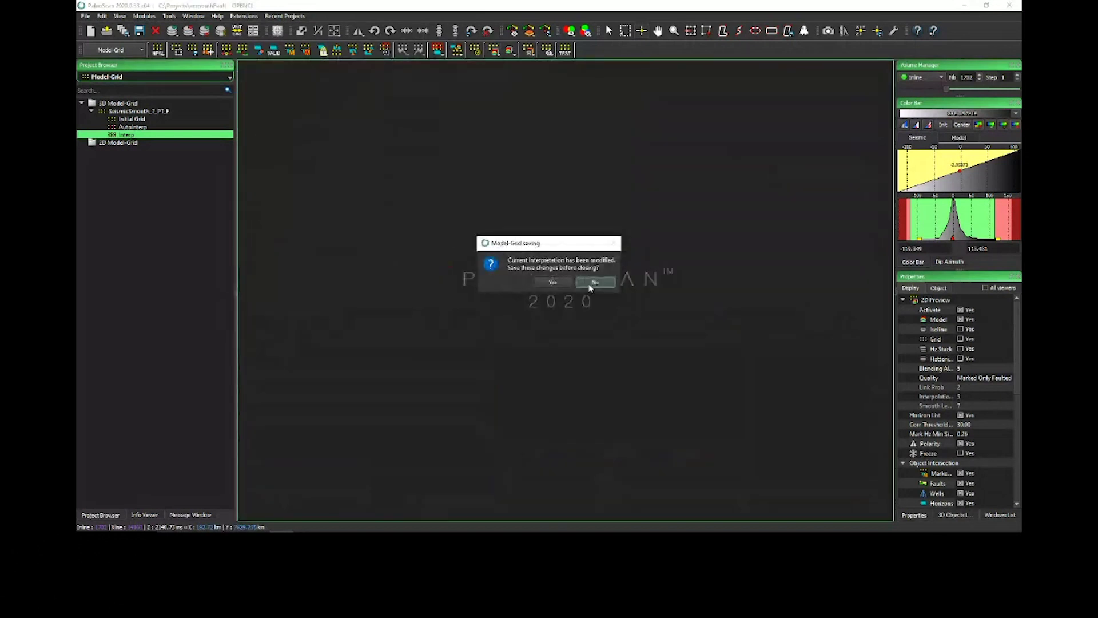
click(593, 282)
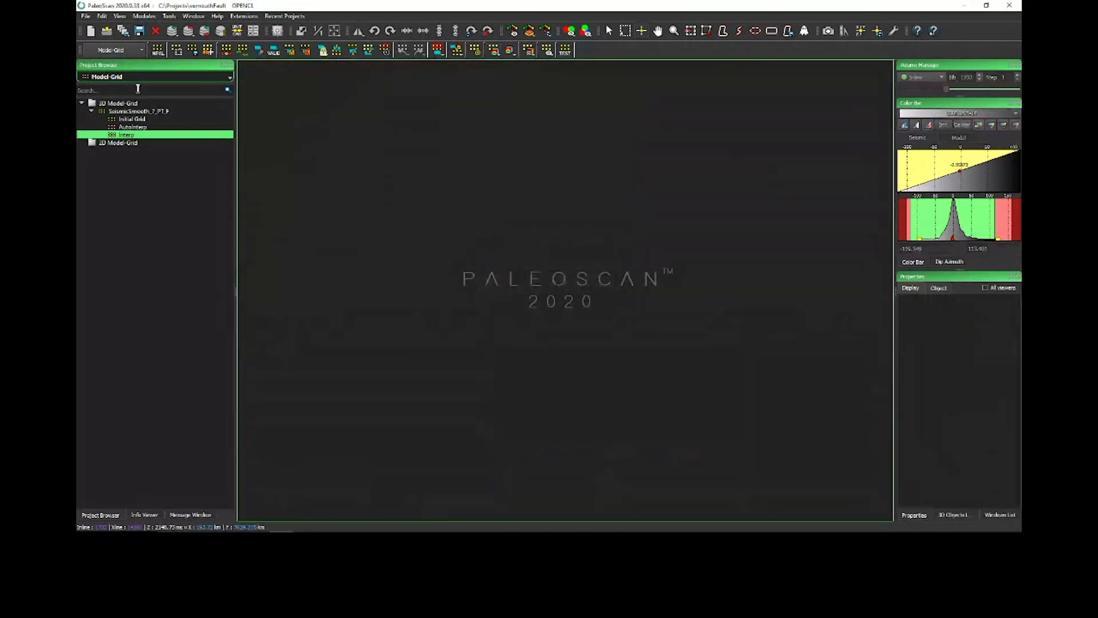
click(135, 76)
click(135, 90)
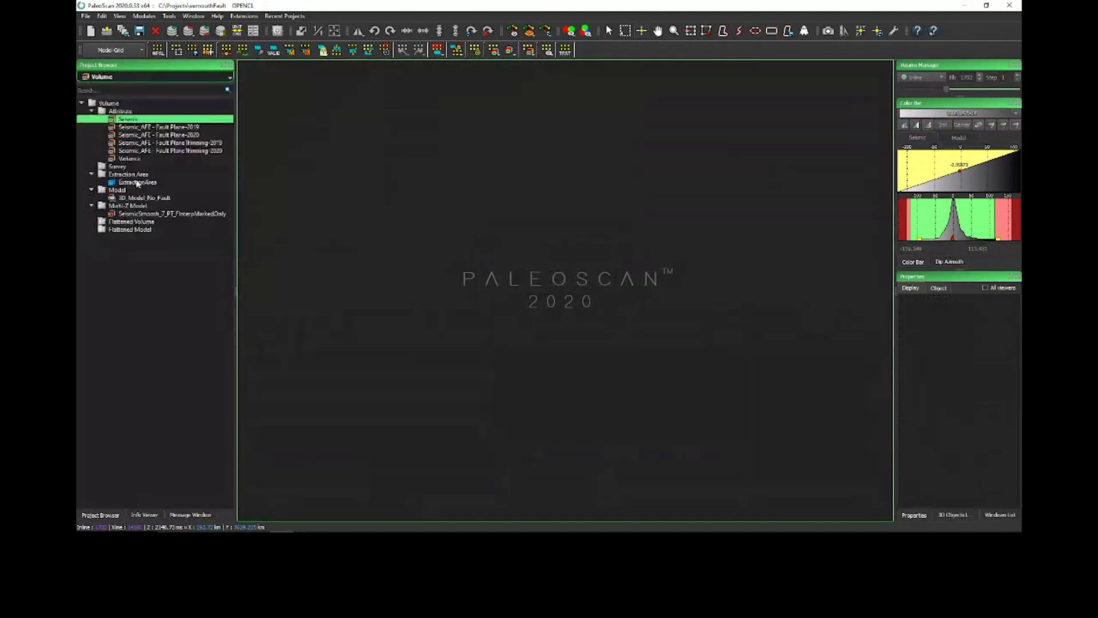
Select SeismicSmooth_7_PT_FinterpMarkedOnly under Multi-Z Model
click(141, 214)
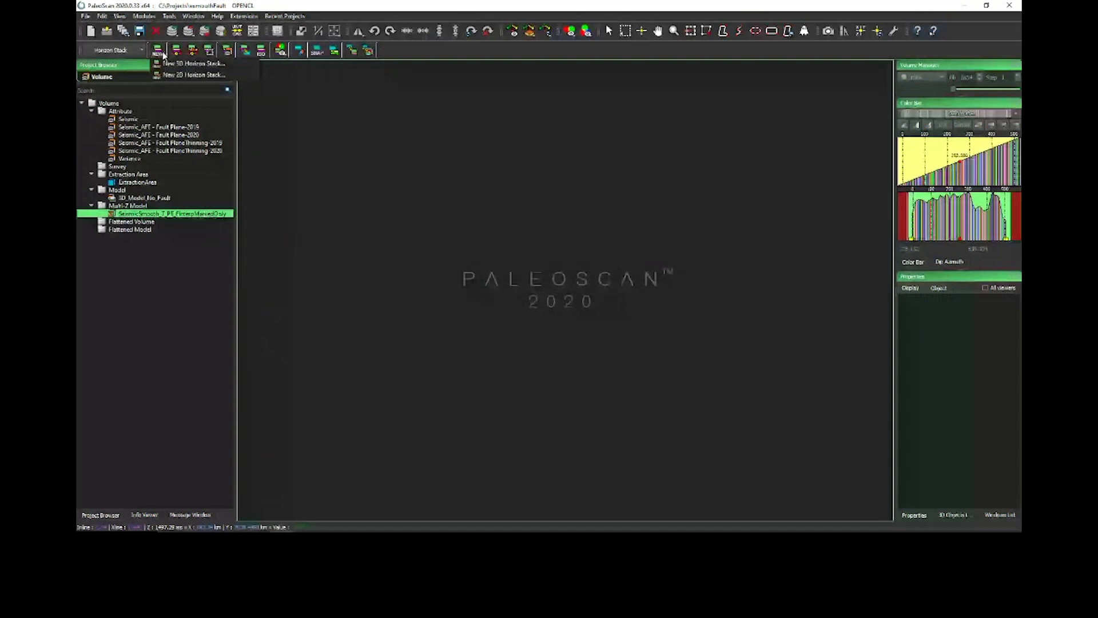
Choose New 3D Horizon Stack to bring up the Horizon Stack Creation window
click(189, 64)
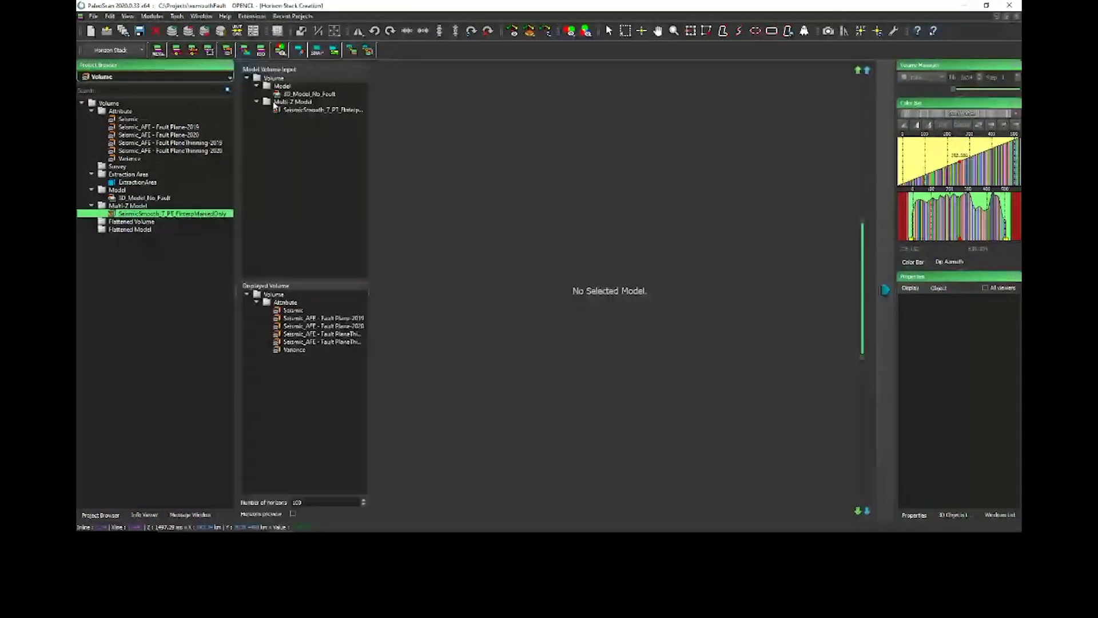